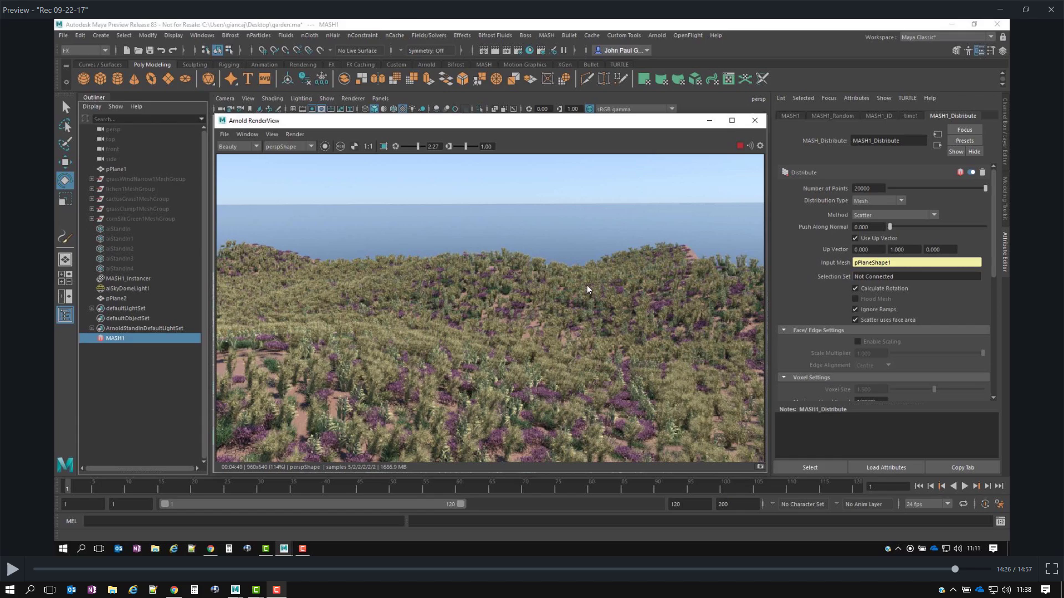
# Return to Maya, close the Arnold render view and set the MASH distribution's Number of Points to 0
pyautogui.click(1000, 10)
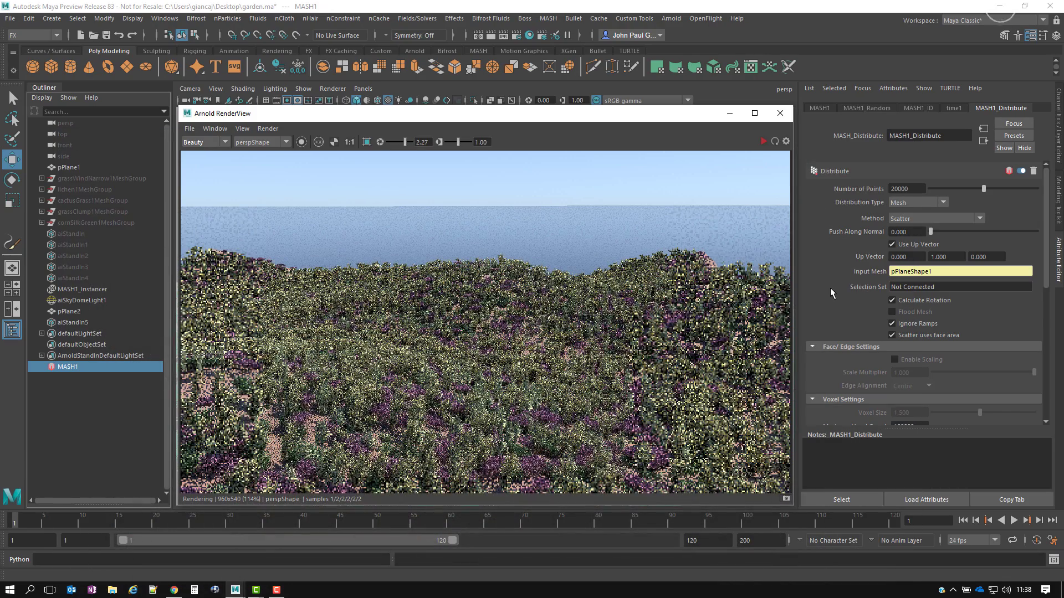
pyautogui.click(780, 113)
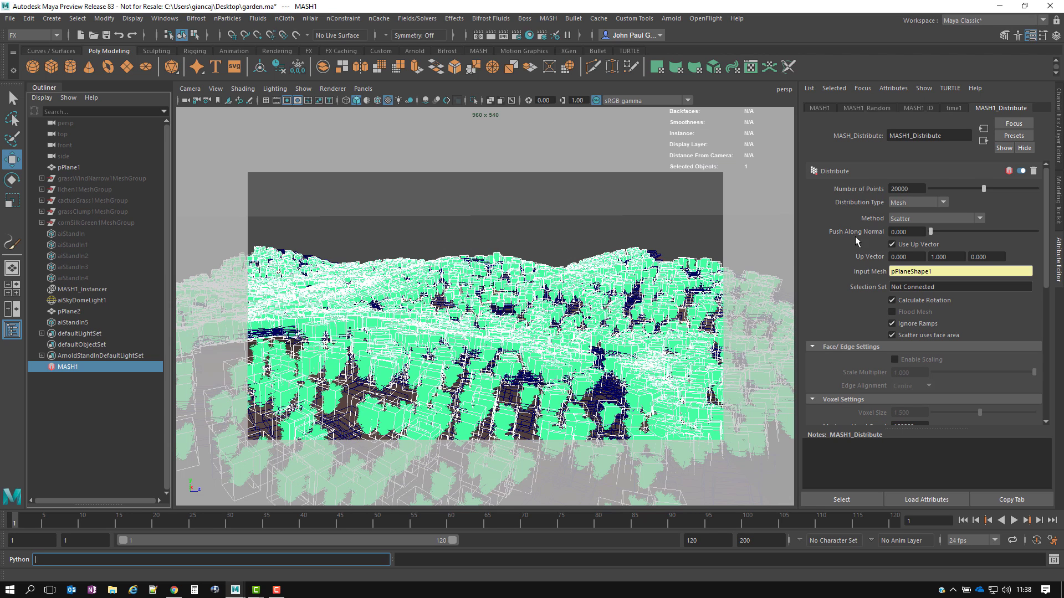
pyautogui.doubleClick(920, 189)
pyautogui.write('0')
pyautogui.press('Return')
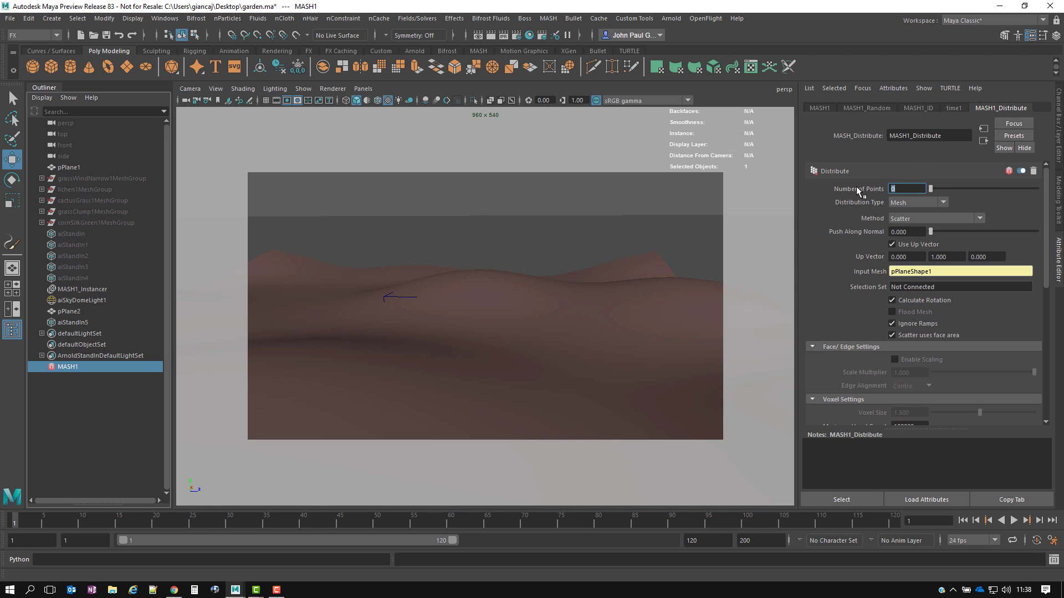
# Clear the selection so that no object in the scene is selected
pyautogui.click(506, 309)
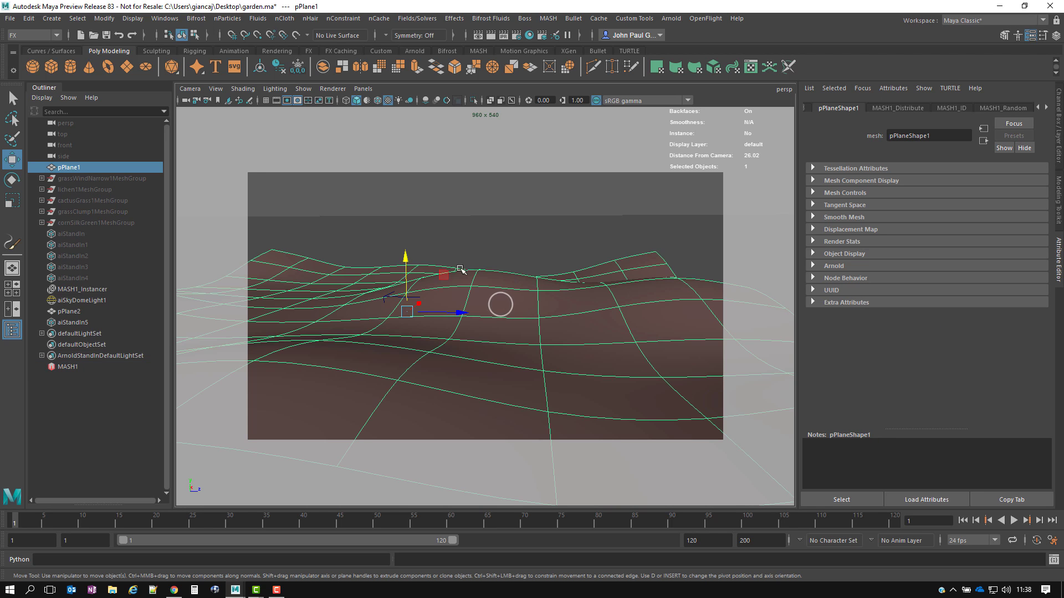
pyautogui.click(470, 237)
pyautogui.click(463, 195)
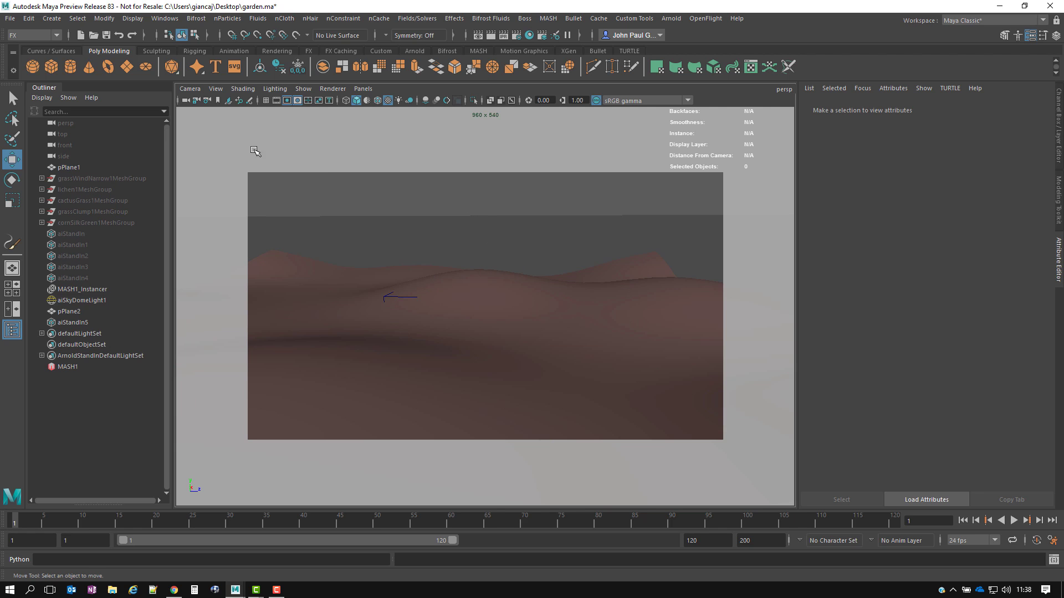
# Choose the grassClump.mel brush from the Paint Effects Grasses examples in the Content Browser
pyautogui.click(165, 18)
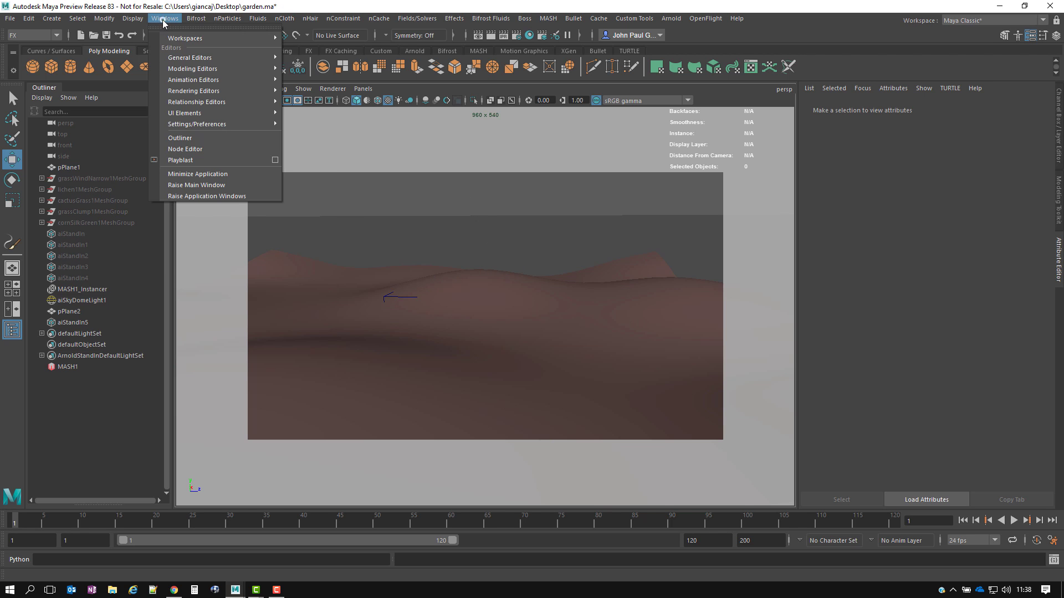
pyautogui.moveTo(269, 62)
pyautogui.click(320, 89)
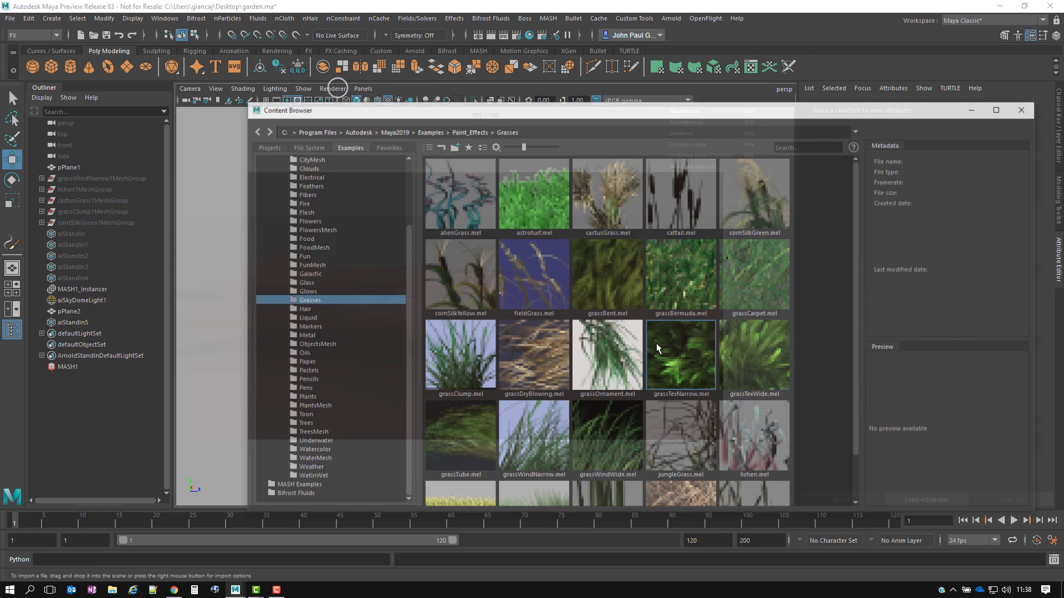
pyautogui.scroll(3, 409, 214)
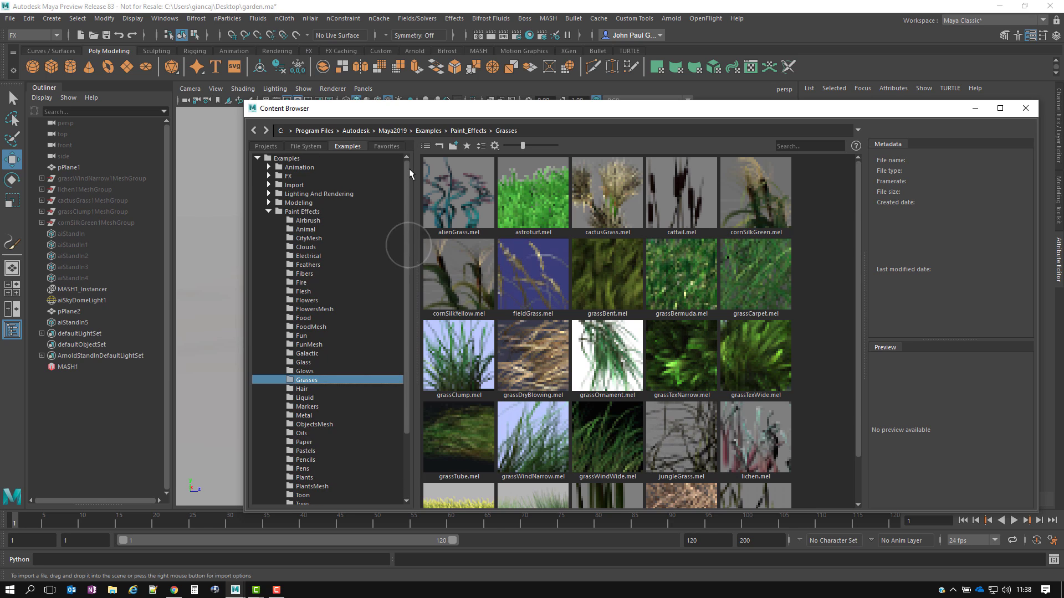
pyautogui.scroll(-2, 408, 214)
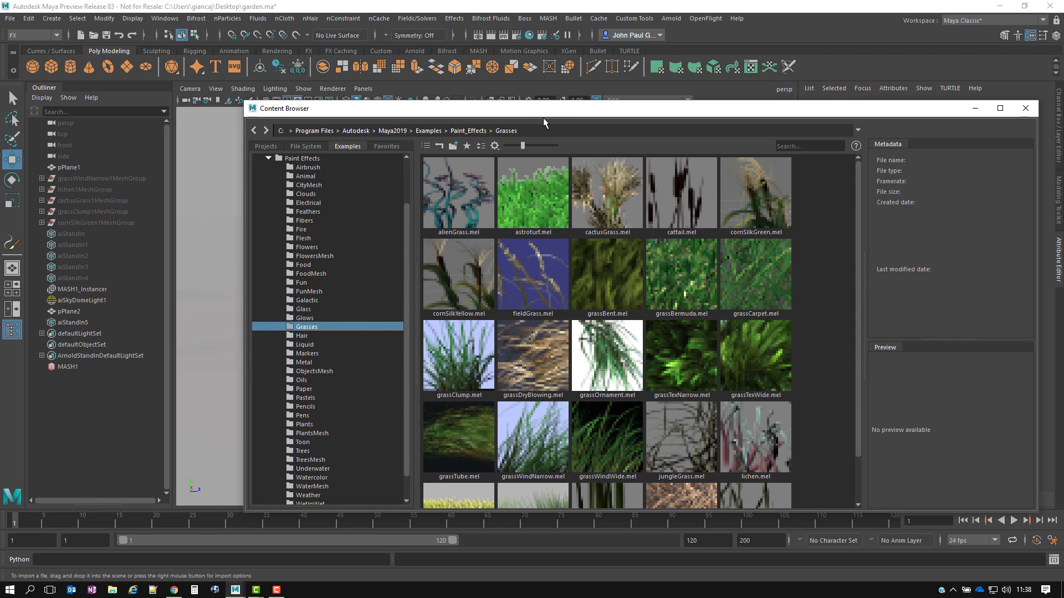
pyautogui.moveTo(543, 118); pyautogui.dragTo(492, 121)
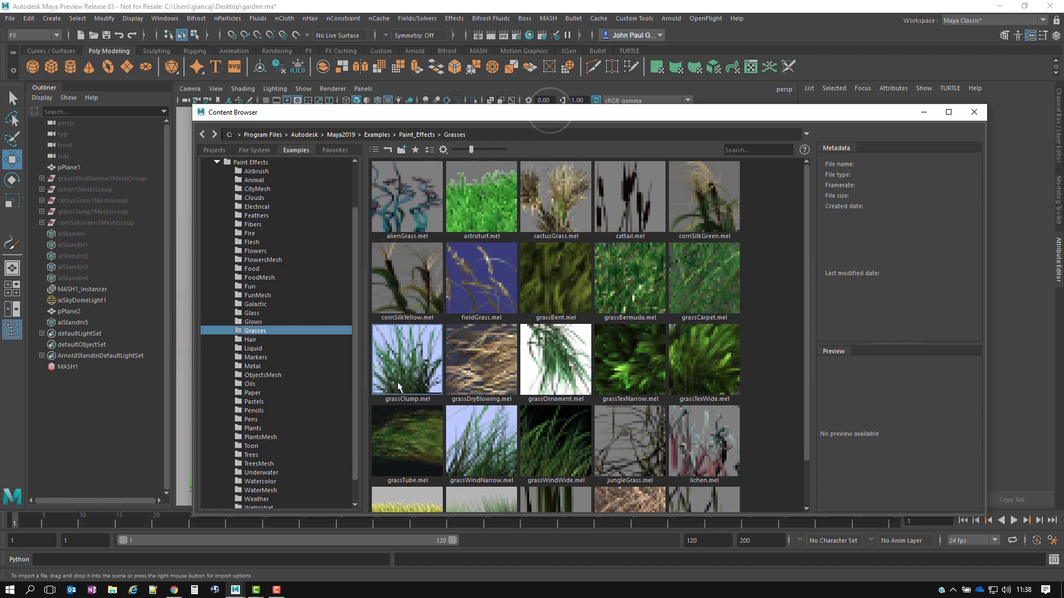
pyautogui.click(424, 365)
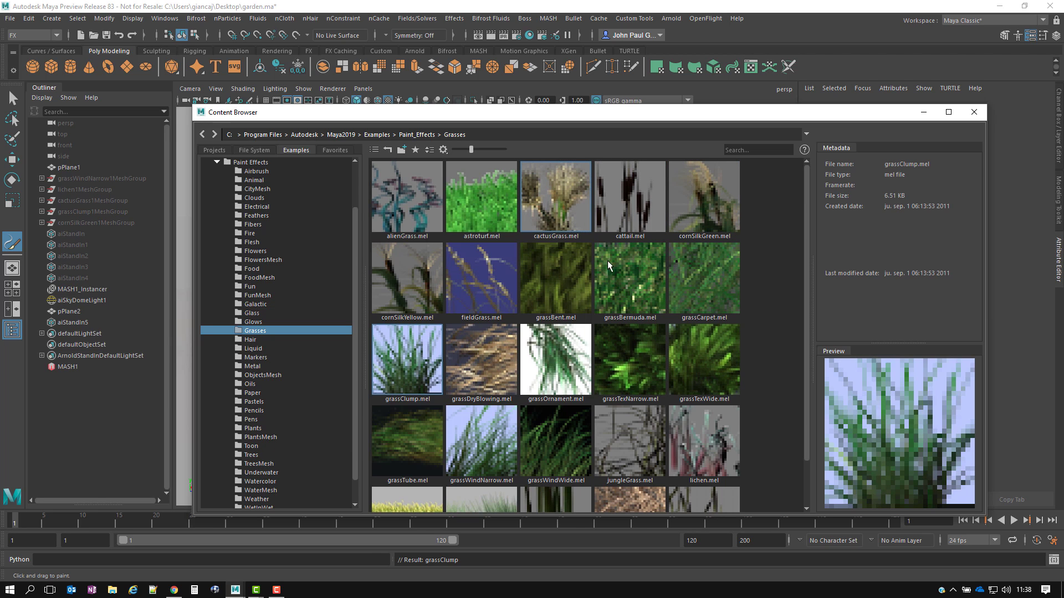
# Minimize the Content Browser and paint one short grass clump stroke near the middle of the terrain, leaving the paint tool for the Move tool
pyautogui.scroll(-1, 607, 260)
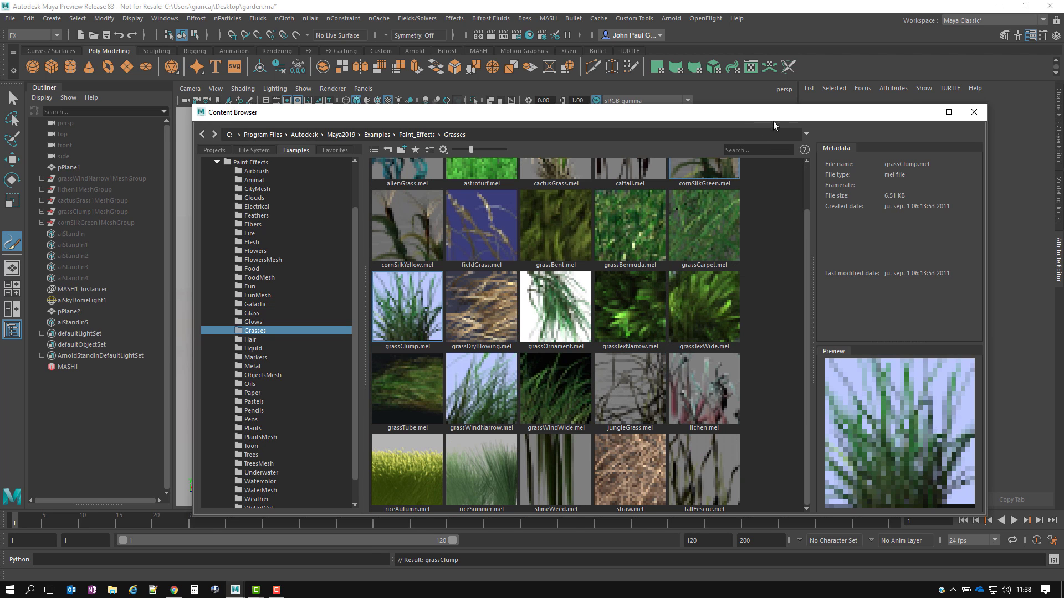
pyautogui.click(928, 114)
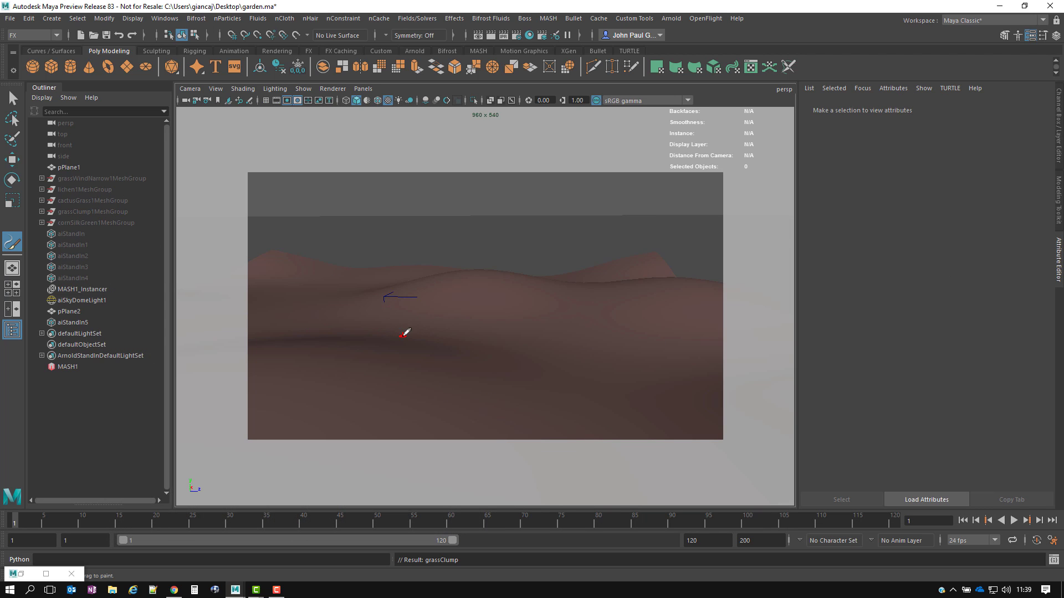
pyautogui.moveTo(450, 349); pyautogui.dragTo(459, 341)
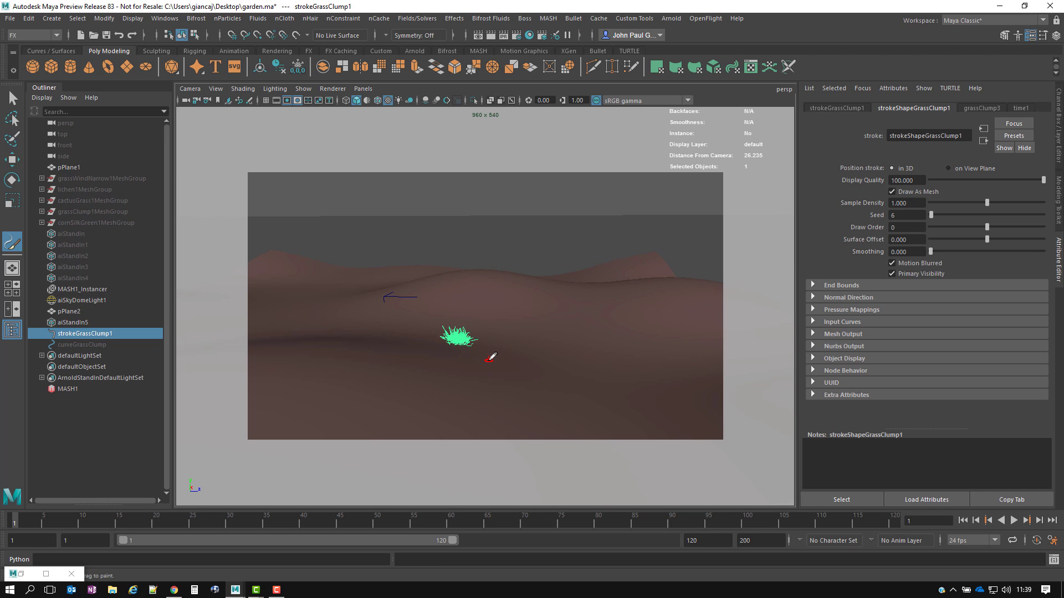
pyautogui.click(12, 159)
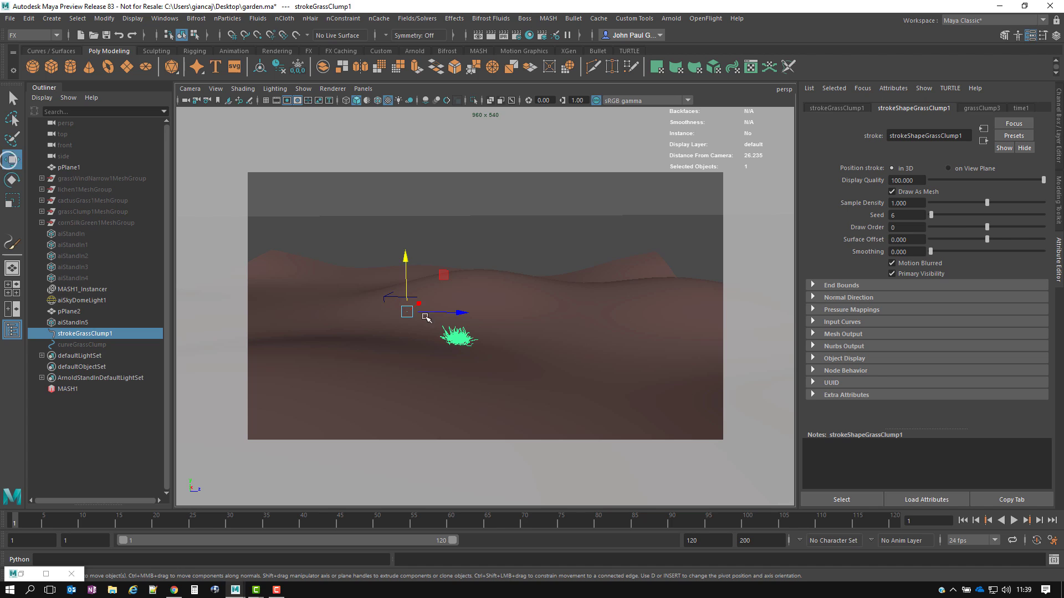
# Center the pivot of the painted grass stroke and freeze its transformations
pyautogui.click(132, 19)
pyautogui.moveTo(159, 22)
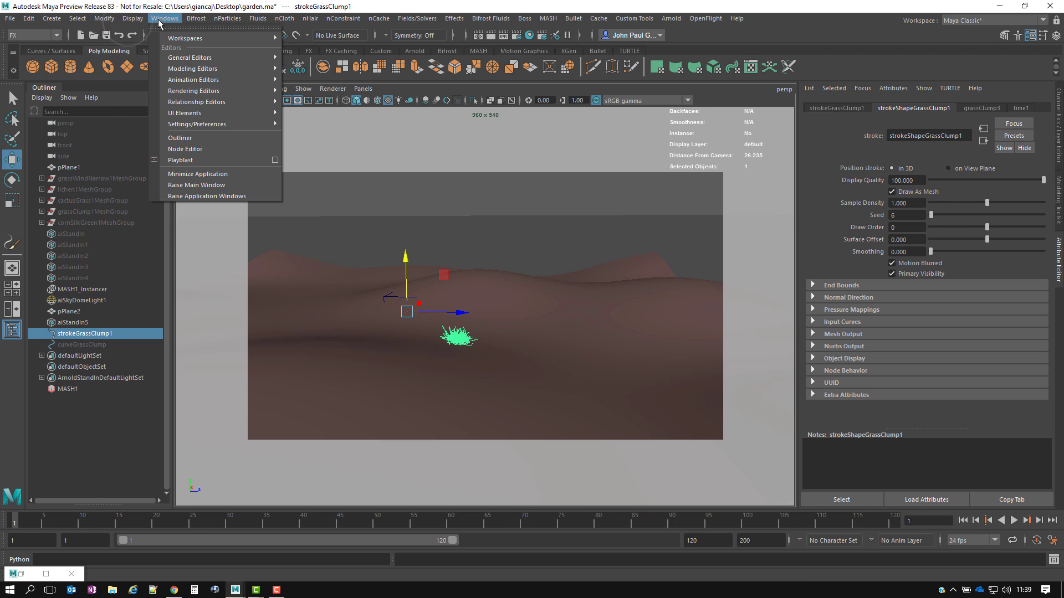
pyautogui.moveTo(104, 20)
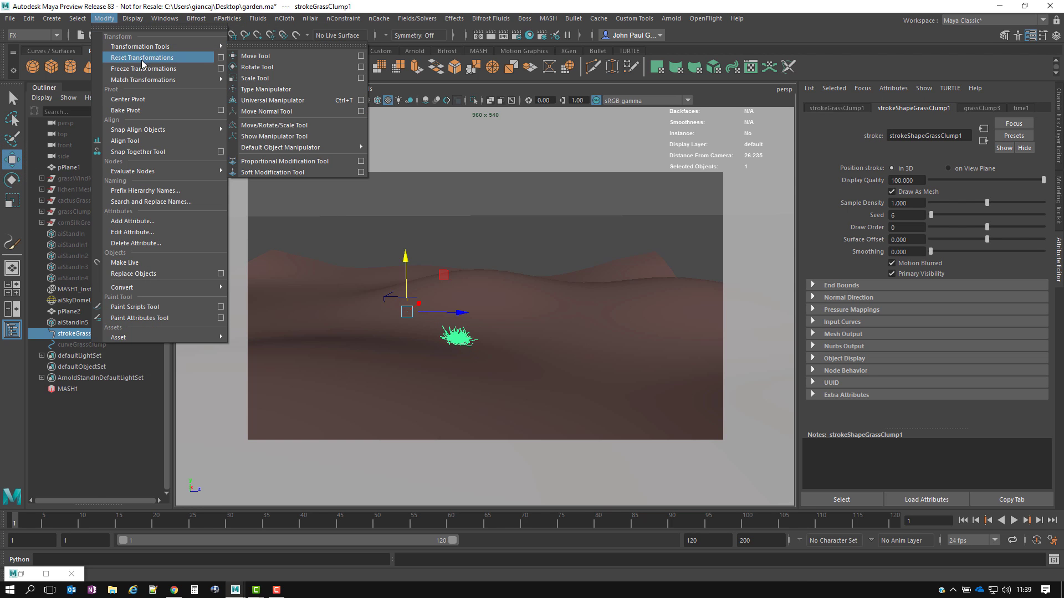
pyautogui.click(143, 99)
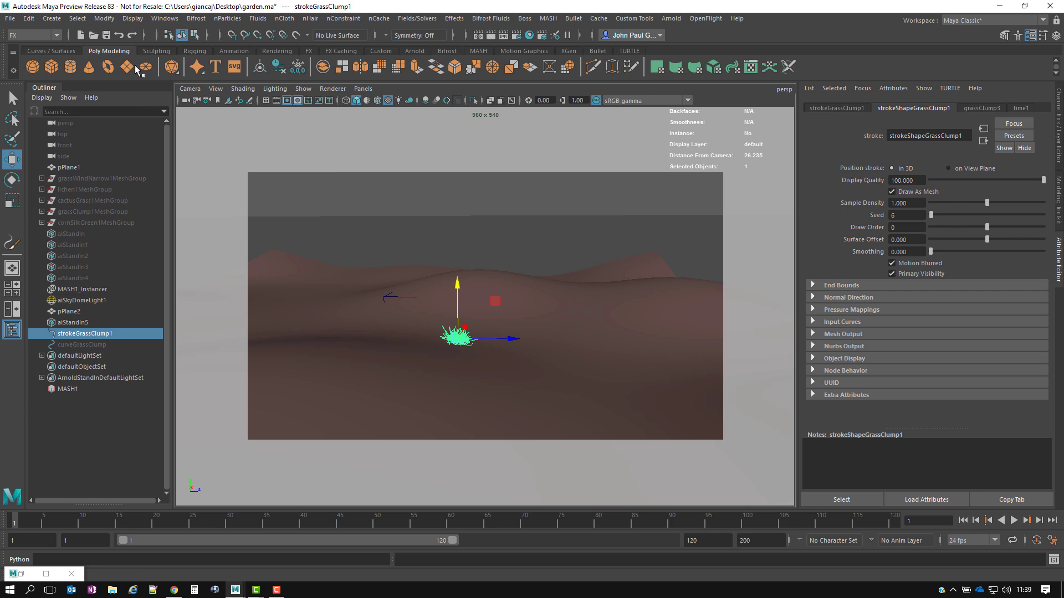
pyautogui.click(133, 18)
pyautogui.moveTo(103, 21)
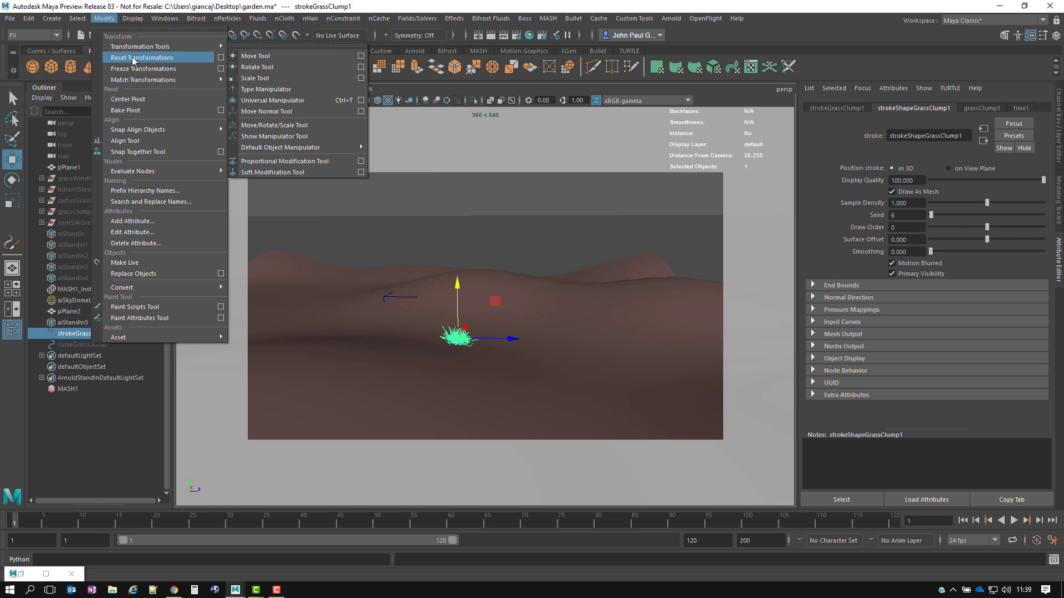
pyautogui.click(143, 69)
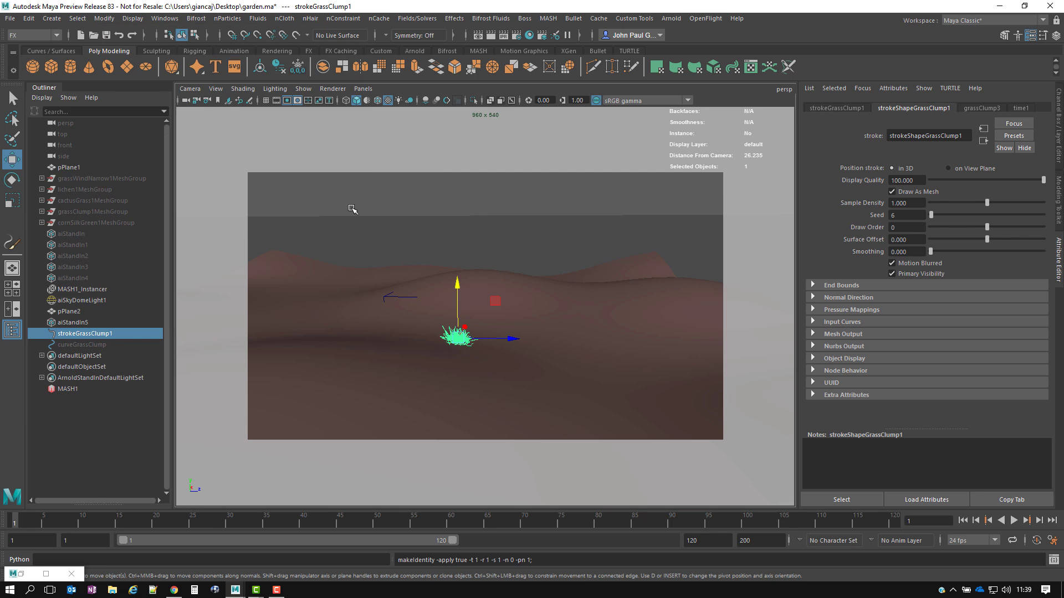
# Convert the selected Paint Effects grass stroke to polygons
pyautogui.click(104, 18)
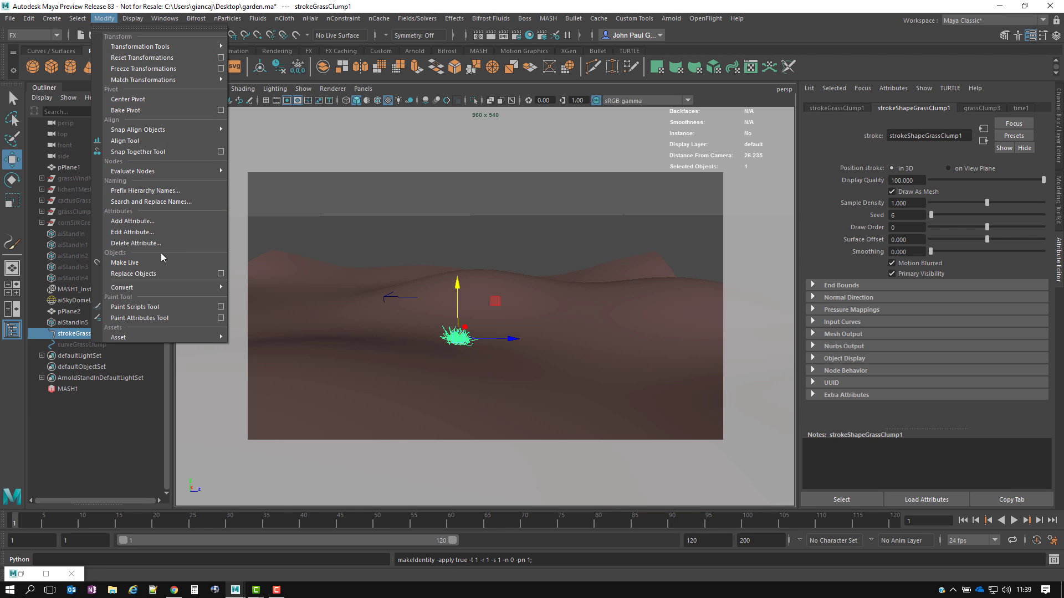
pyautogui.moveTo(169, 293)
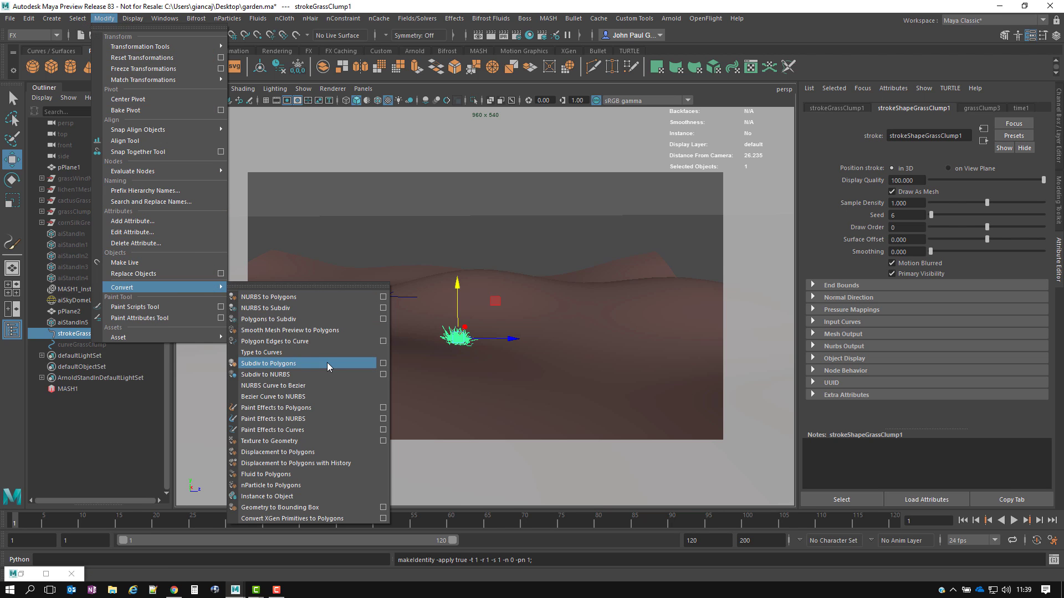
pyautogui.click(330, 407)
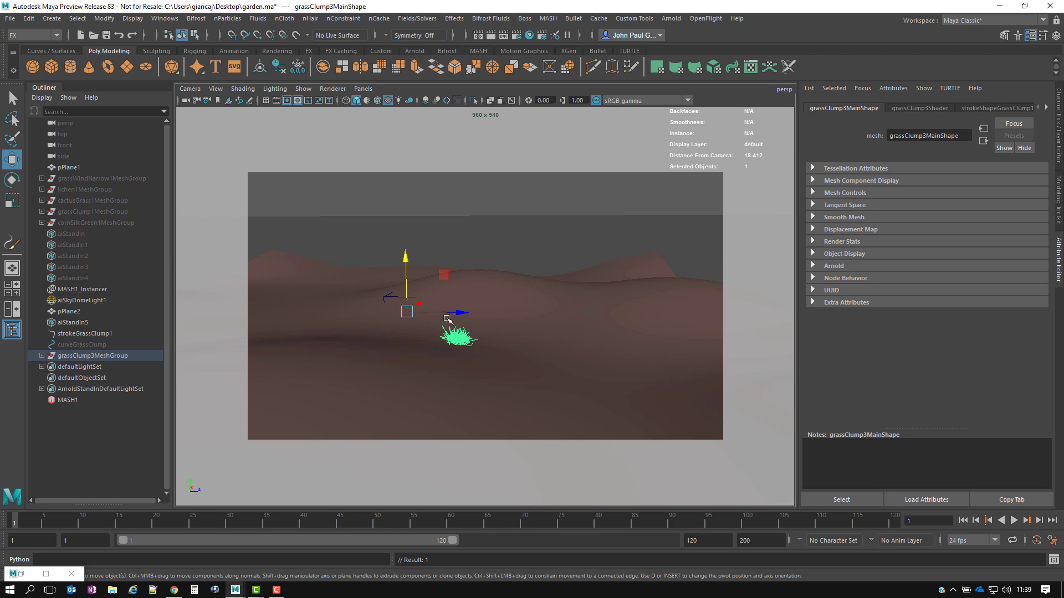
# Center the pivot of the converted grass mesh and freeze its transformations
pyautogui.click(108, 19)
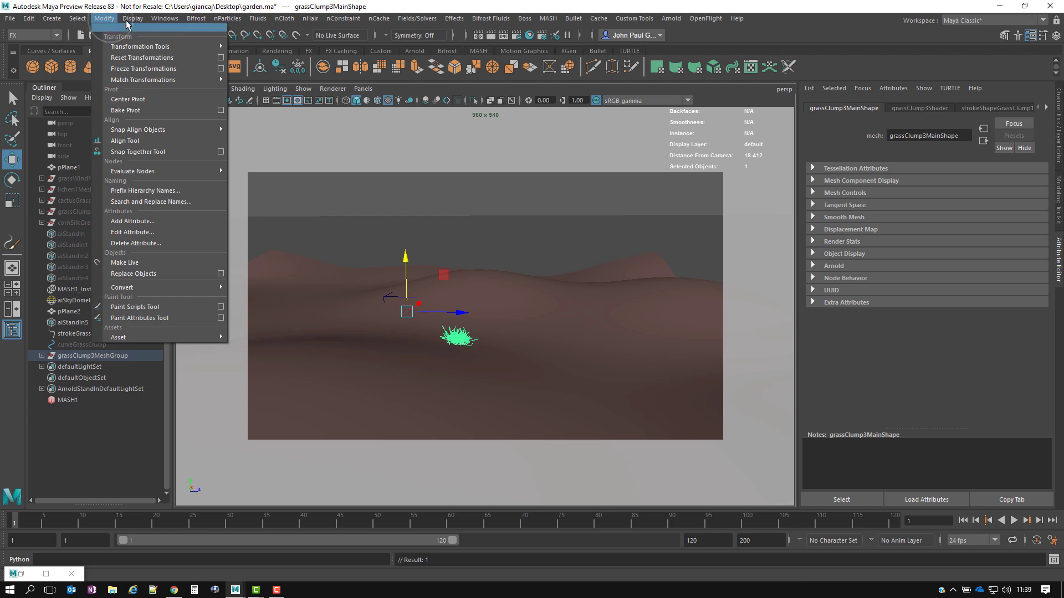
pyautogui.click(138, 99)
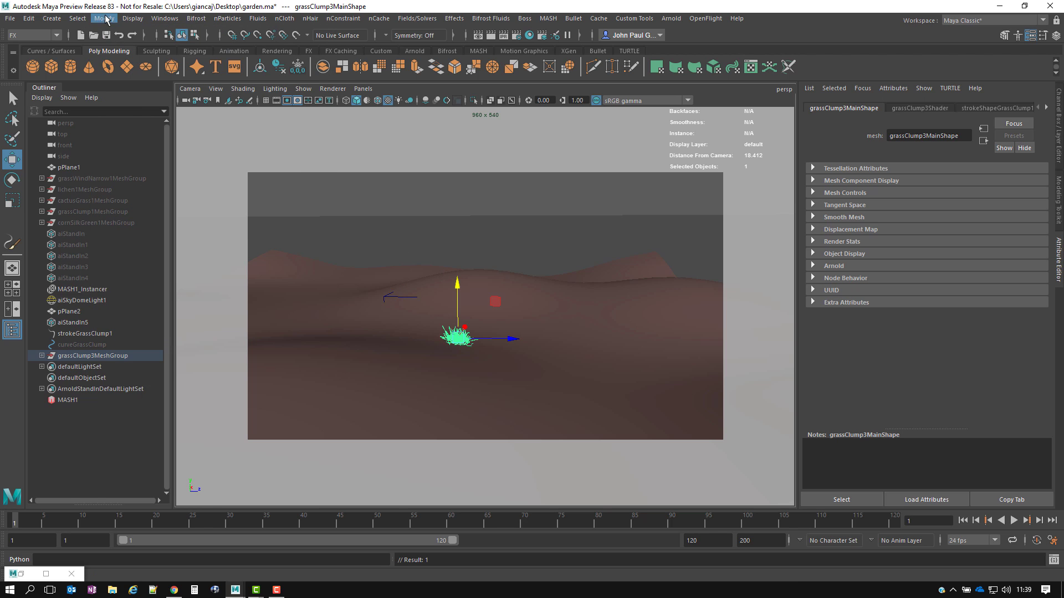
pyautogui.click(104, 19)
pyautogui.click(143, 68)
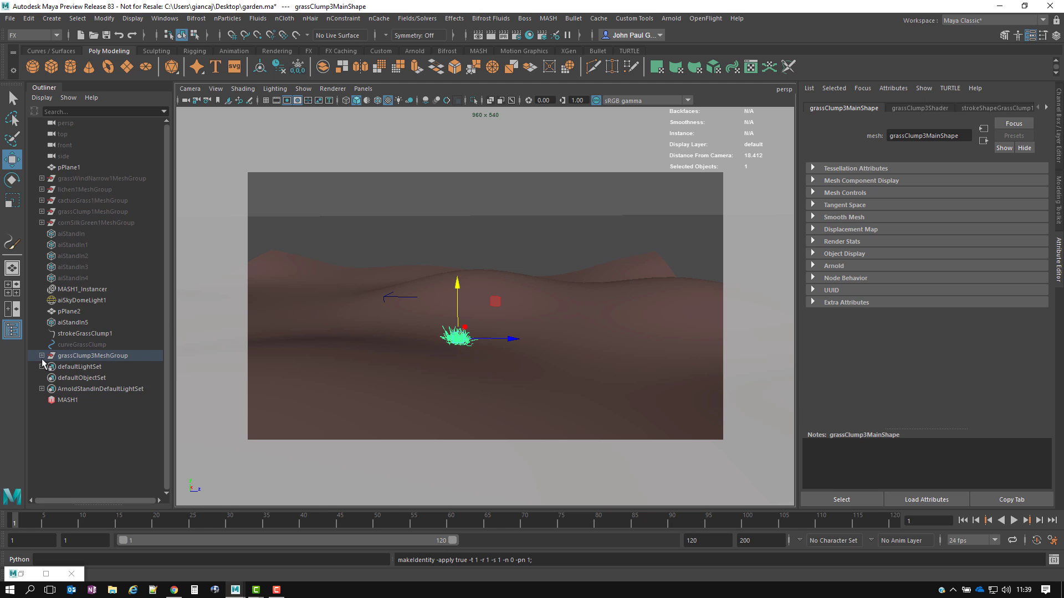
# Select grassClump3Main inside grassClump3MeshGroup and open the attributes of its grassClump3Shader material
pyautogui.click(97, 355)
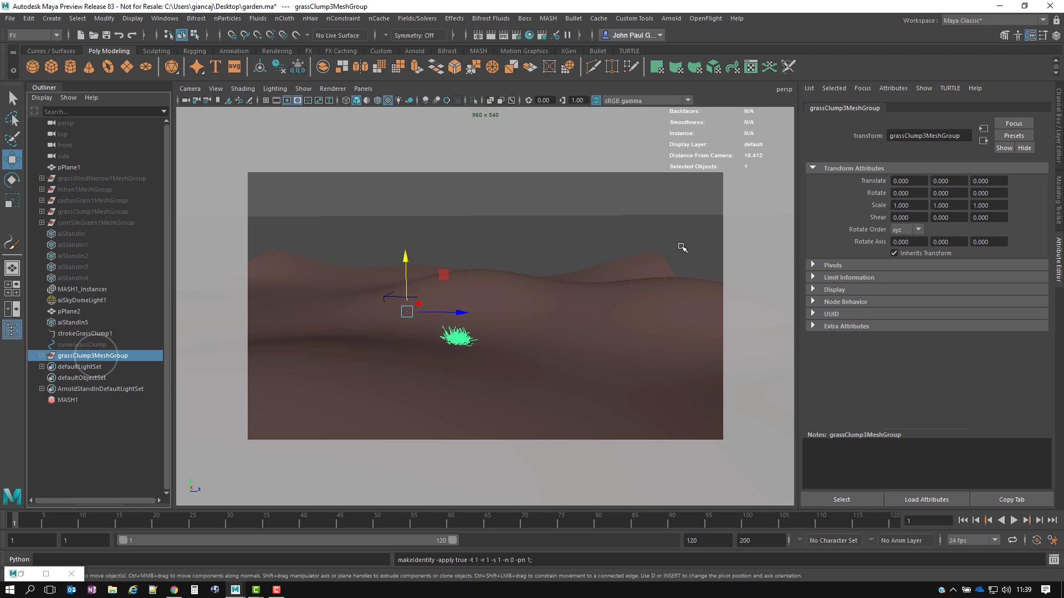
pyautogui.click(42, 356)
pyautogui.click(88, 366)
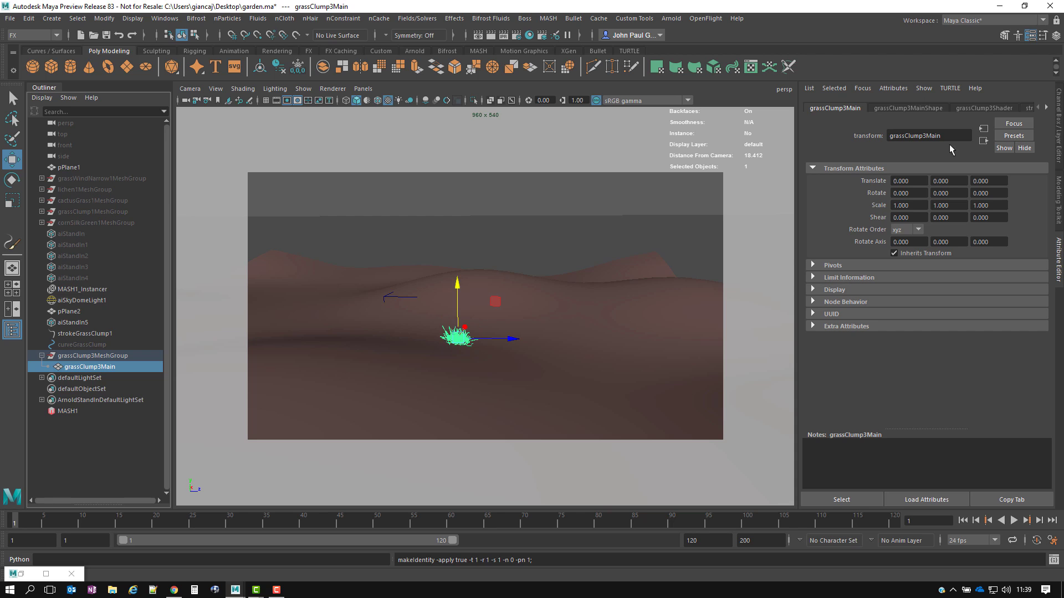
pyautogui.click(1047, 107)
pyautogui.click(1046, 107)
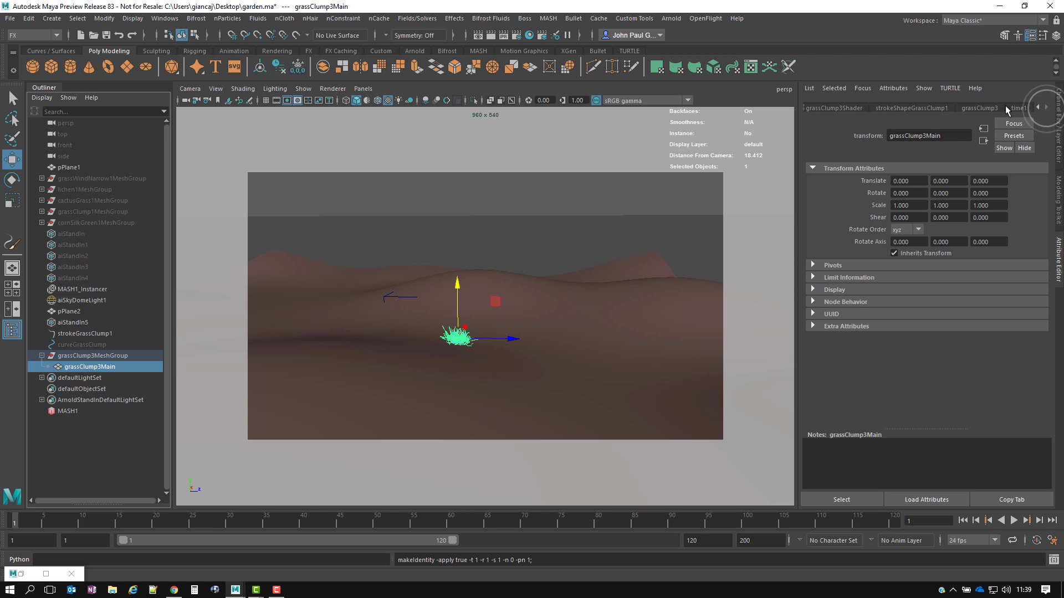
pyautogui.click(942, 109)
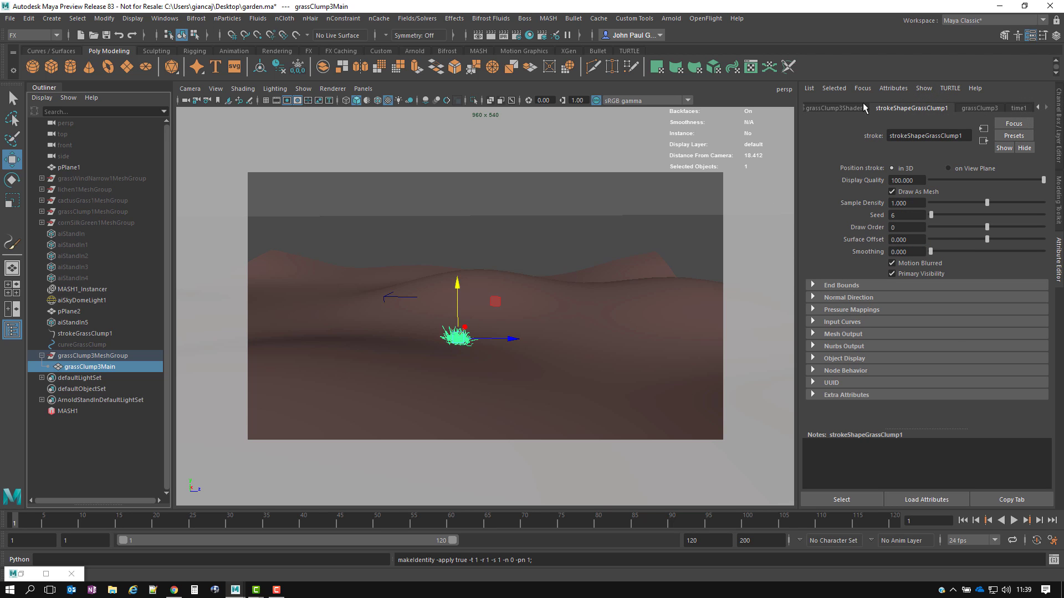
pyautogui.click(845, 109)
# Change the grass shader's type to Ai Standard Surface and set its base color to the light green from the color history
pyautogui.click(931, 209)
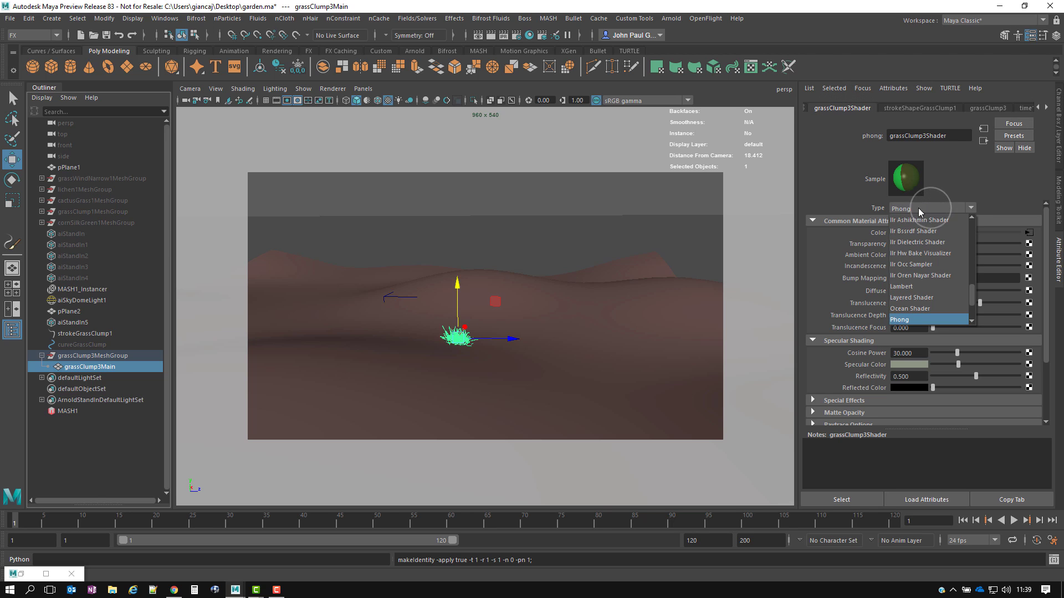
pyautogui.scroll(5, 948, 269)
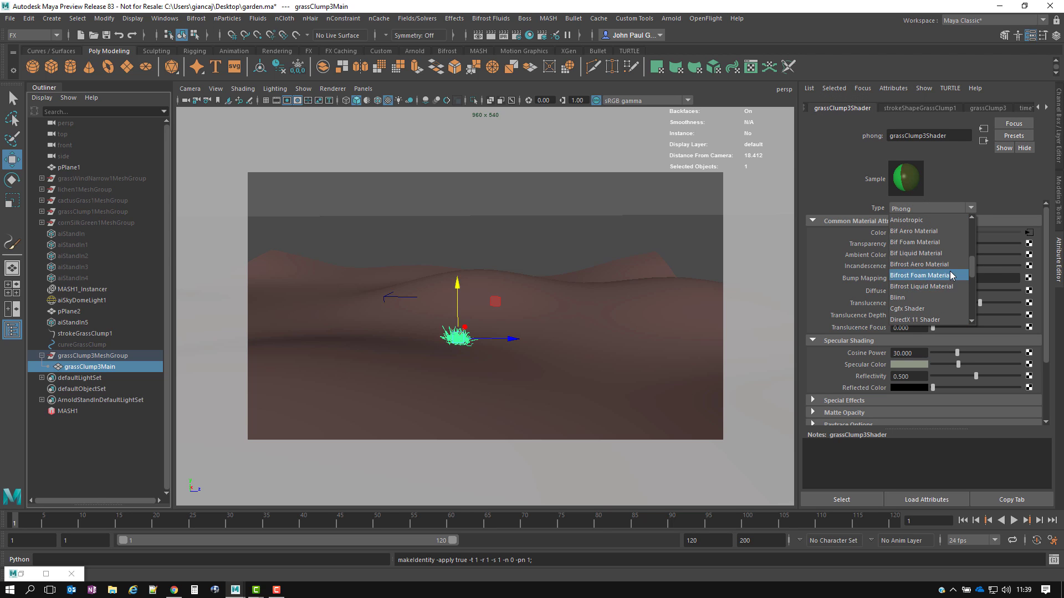
pyautogui.scroll(2, 948, 271)
pyautogui.click(944, 232)
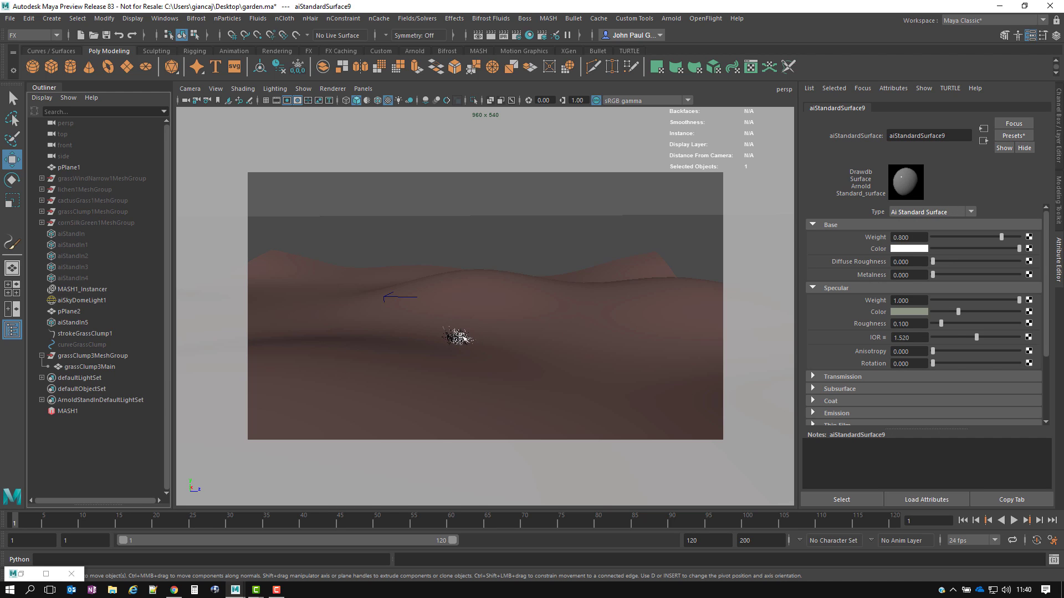
pyautogui.click(905, 249)
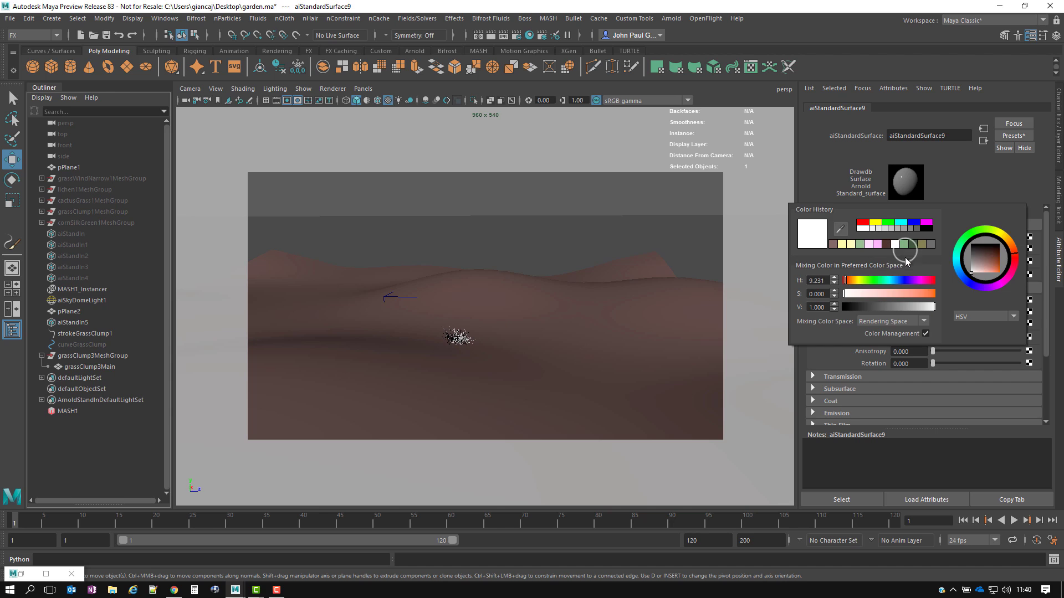
pyautogui.click(902, 244)
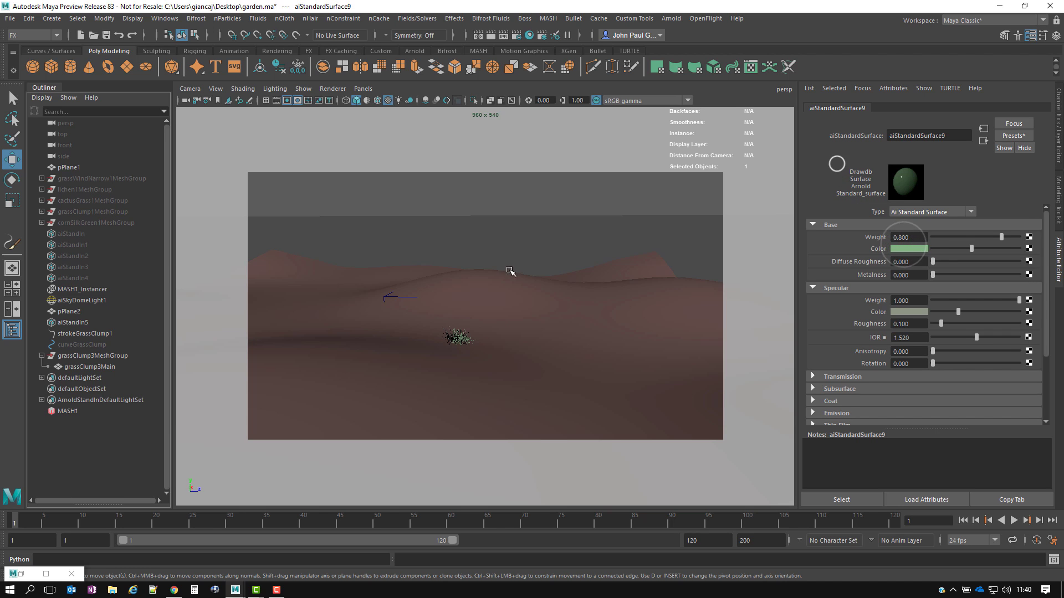
# Set the grass material's subsurface weight to 0.143 and its subsurface color to the pale yellow from the color history
pyautogui.click(842, 290)
pyautogui.click(844, 296)
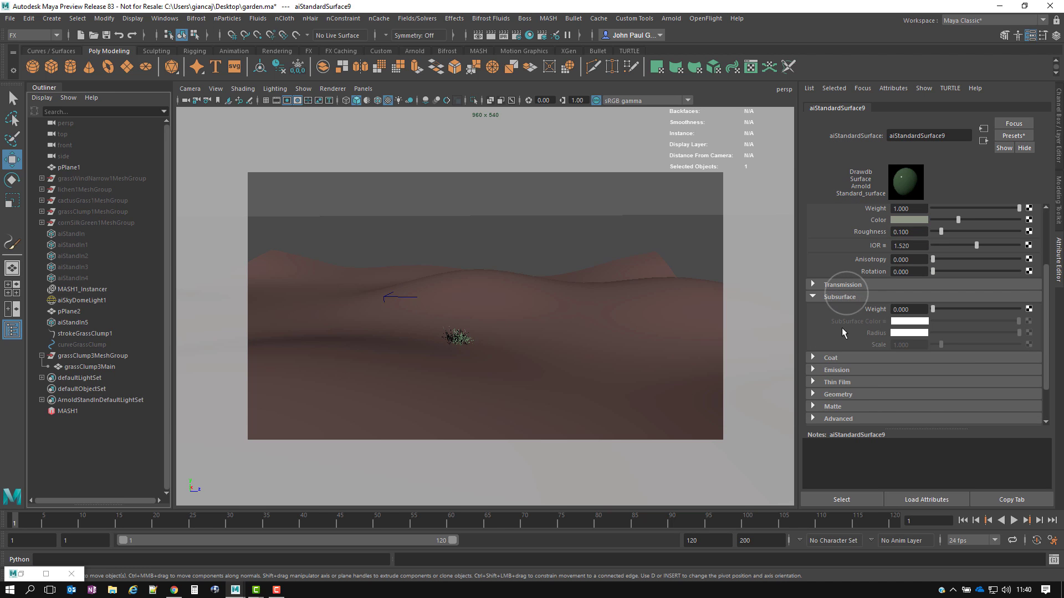
pyautogui.click(957, 309)
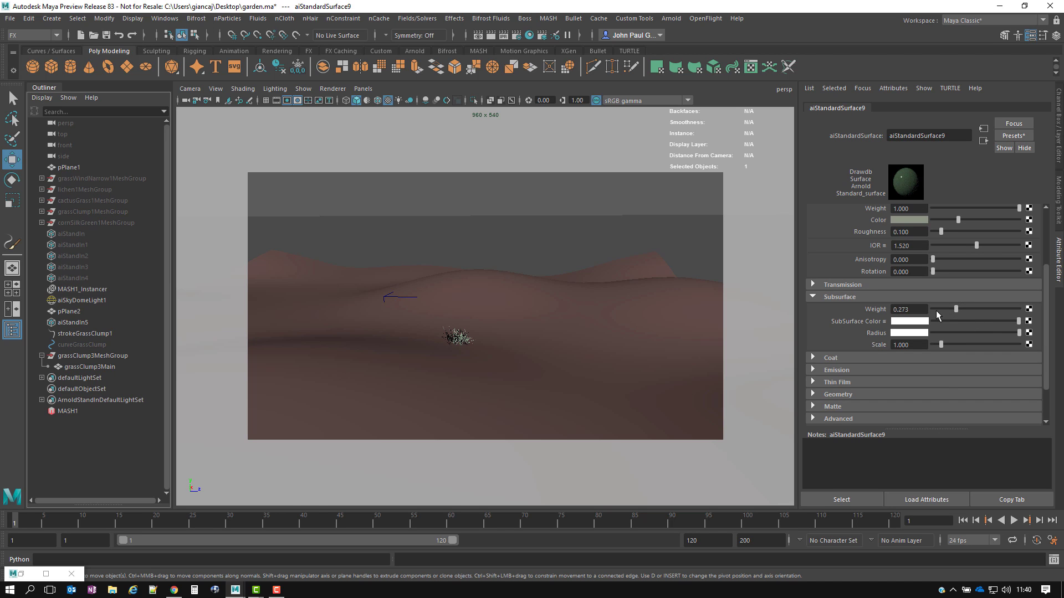
pyautogui.moveTo(944, 310); pyautogui.dragTo(944, 309)
pyautogui.click(922, 323)
pyautogui.click(842, 331)
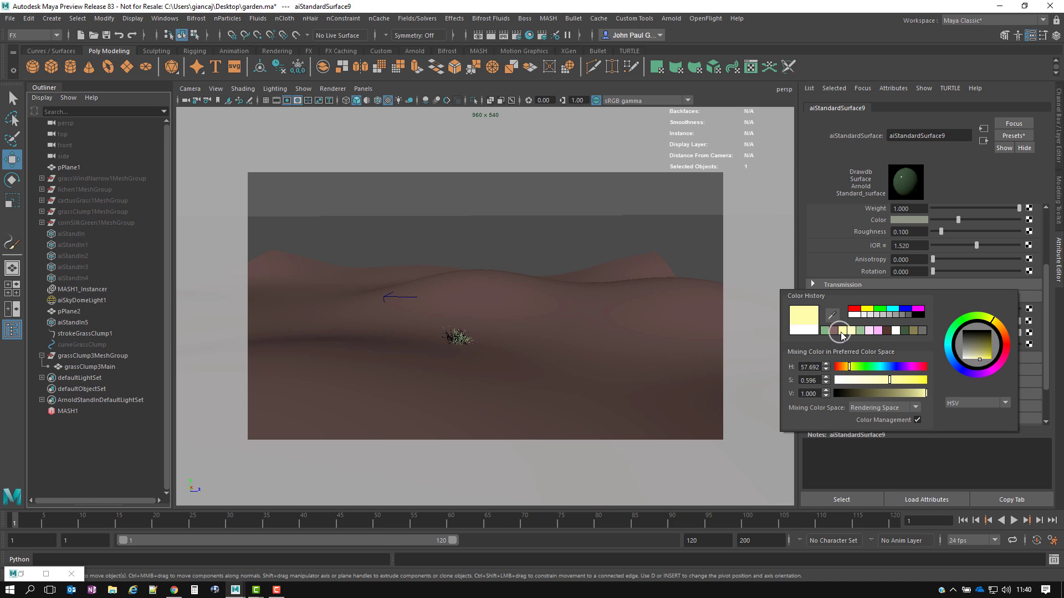
pyautogui.click(851, 331)
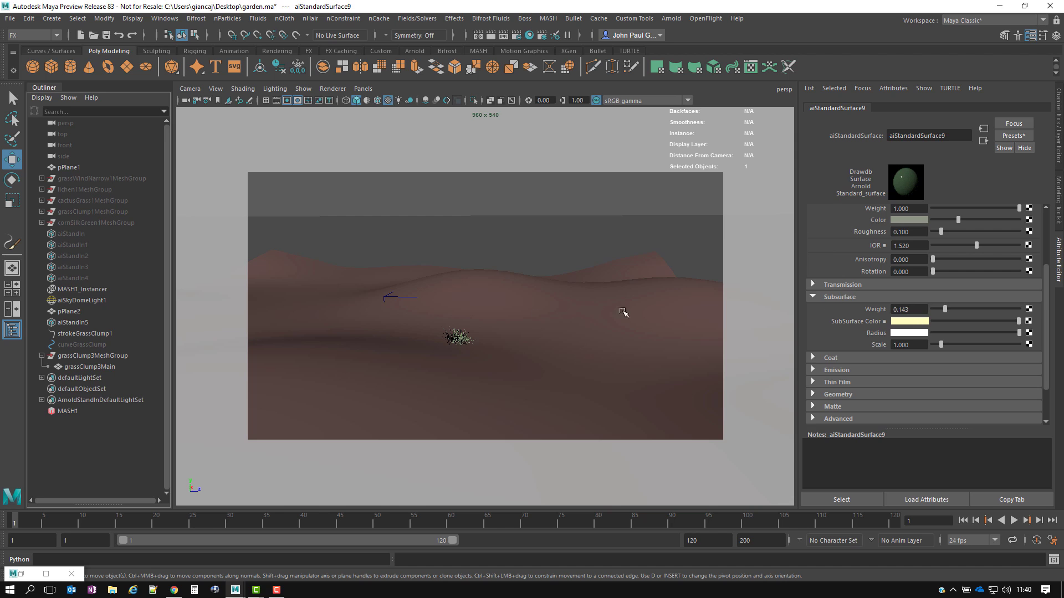
pyautogui.click(468, 338)
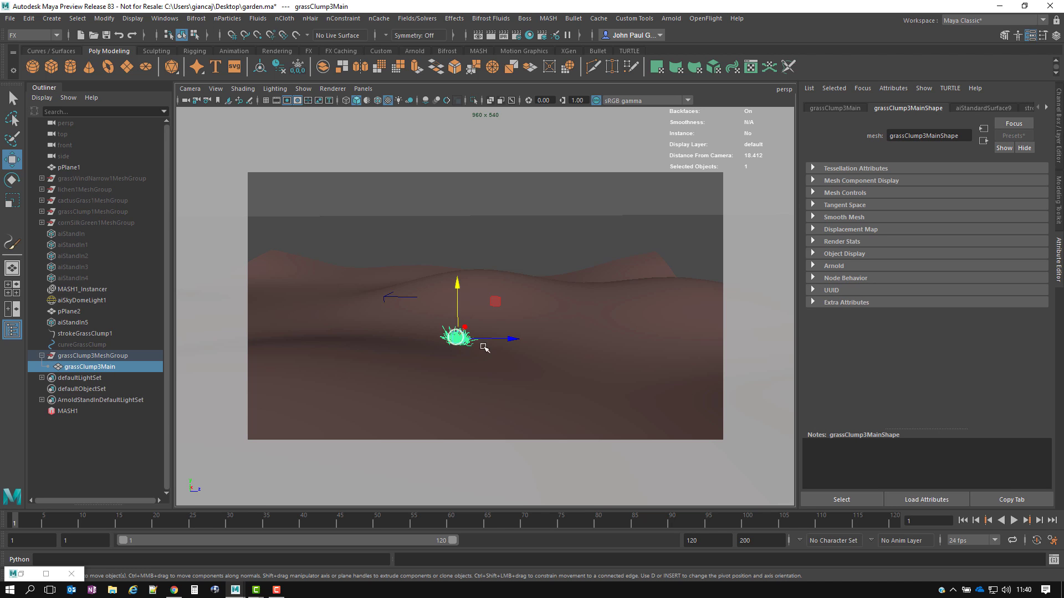
pyautogui.click(668, 19)
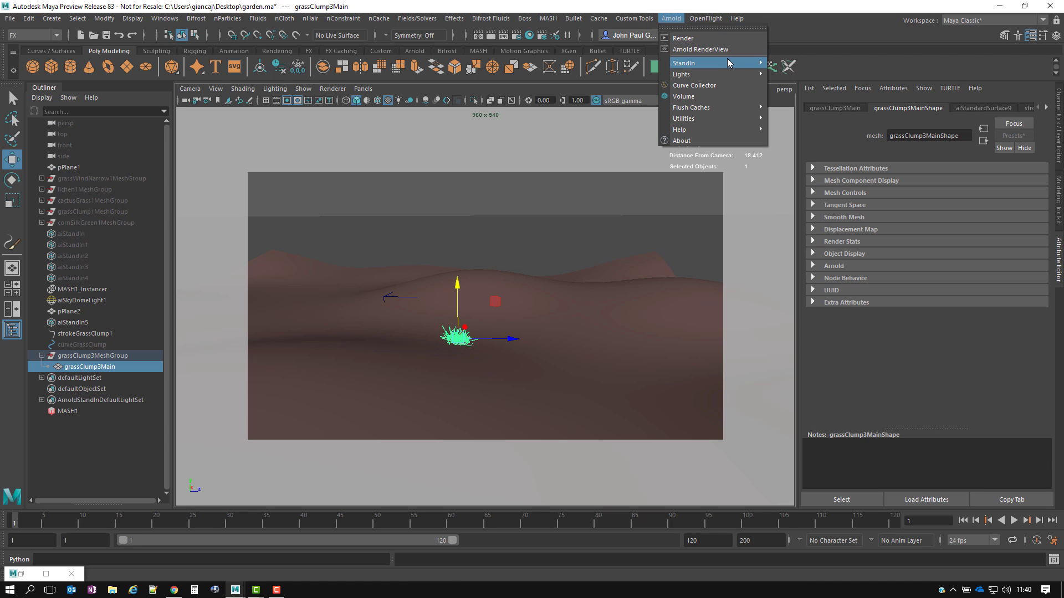
pyautogui.moveTo(766, 64)
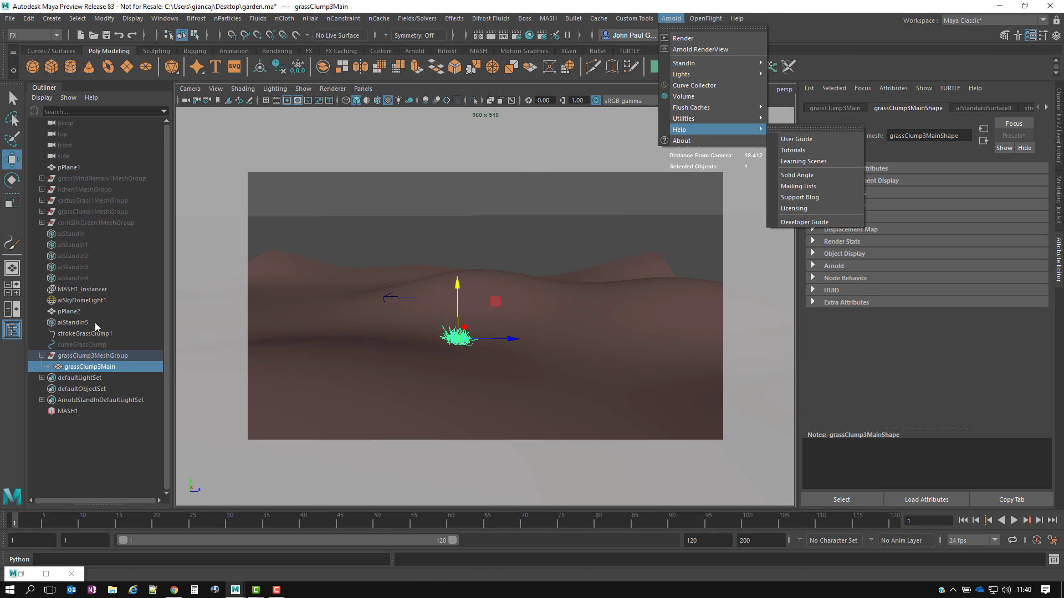
# Delete strokeGrassClump1, curveGrassClump and grassClump3MeshGroup from the scene
pyautogui.click(84, 355)
pyautogui.moveTo(79, 335); pyautogui.dragTo(82, 366)
pyautogui.press('Delete')
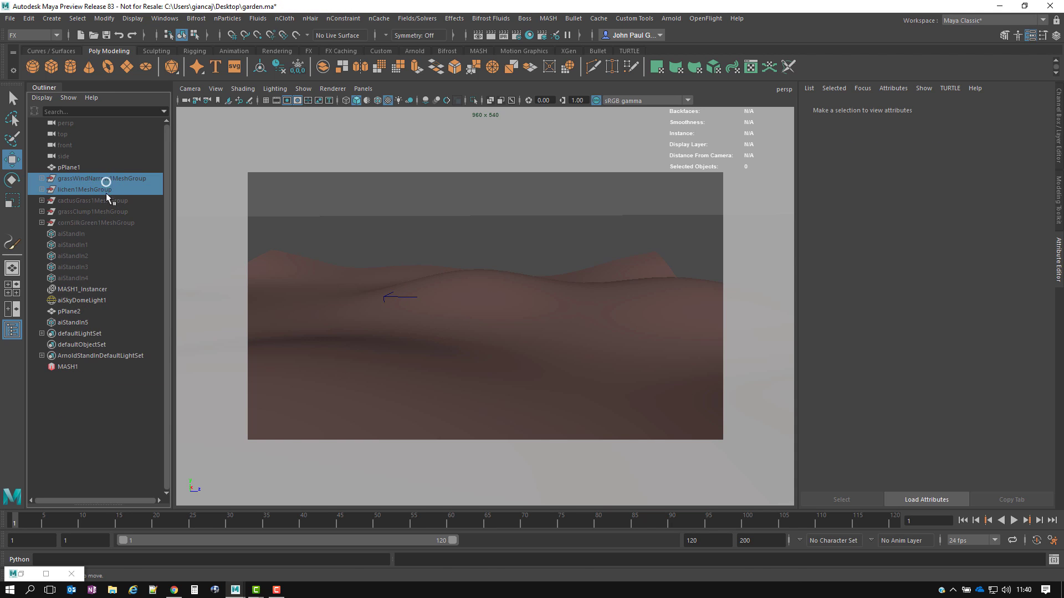
# Unhide the five plant groups from grassWindNarrow1MeshGroup to cornSilkGreen1MeshGroup, examine their meshes on the terrain, and hide them again
pyautogui.moveTo(107, 183); pyautogui.dragTo(109, 227)
pyautogui.hotkey('shift', 'h')
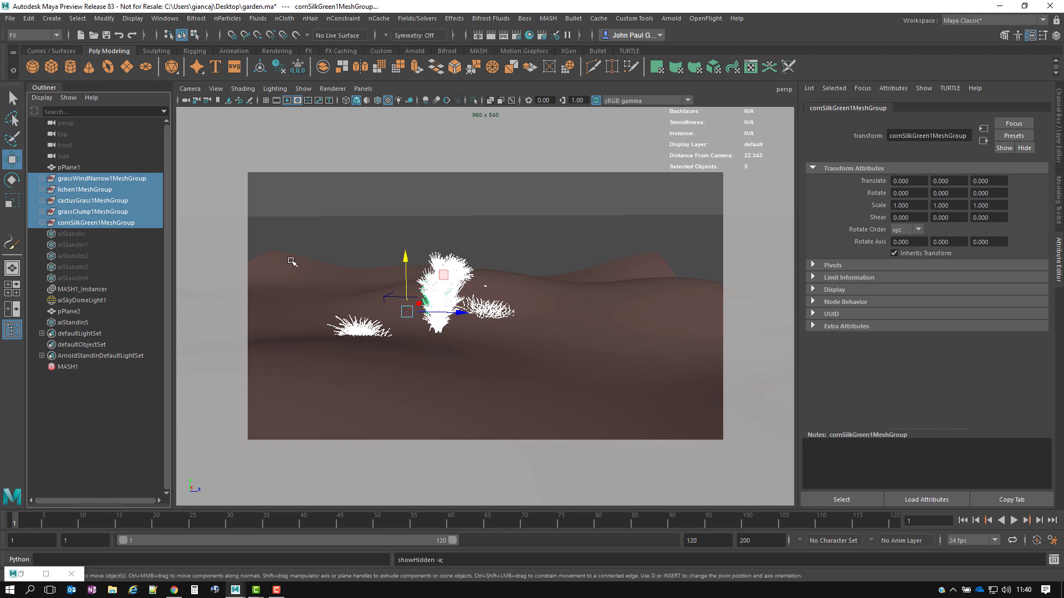
pyautogui.keyDown('alt'); pyautogui.moveTo(527, 339); pyautogui.dragTo(358, 326); pyautogui.keyUp('alt')
pyautogui.scroll(3, 475, 323)
pyautogui.scroll(3, 495, 362)
pyautogui.click(610, 182)
pyautogui.keyDown('alt'); pyautogui.moveTo(653, 338); pyautogui.dragTo(621, 347); pyautogui.keyUp('alt')
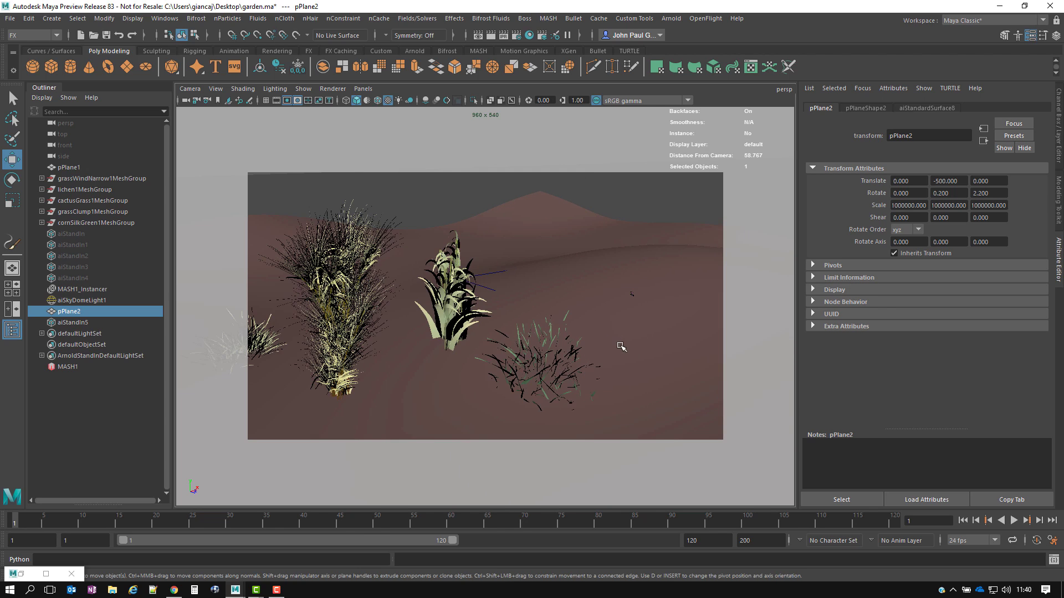
pyautogui.keyDown('alt'); pyautogui.moveTo(530, 363); pyautogui.dragTo(592, 341); pyautogui.keyUp('alt')
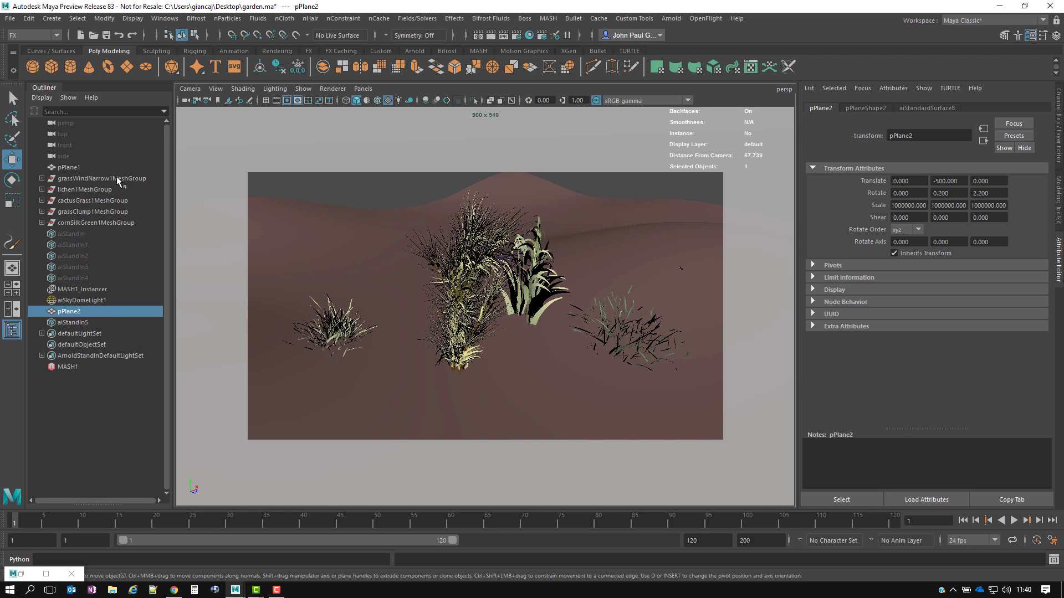
pyautogui.moveTo(118, 180); pyautogui.dragTo(119, 222)
pyautogui.hotkey('ctrl', 'h')
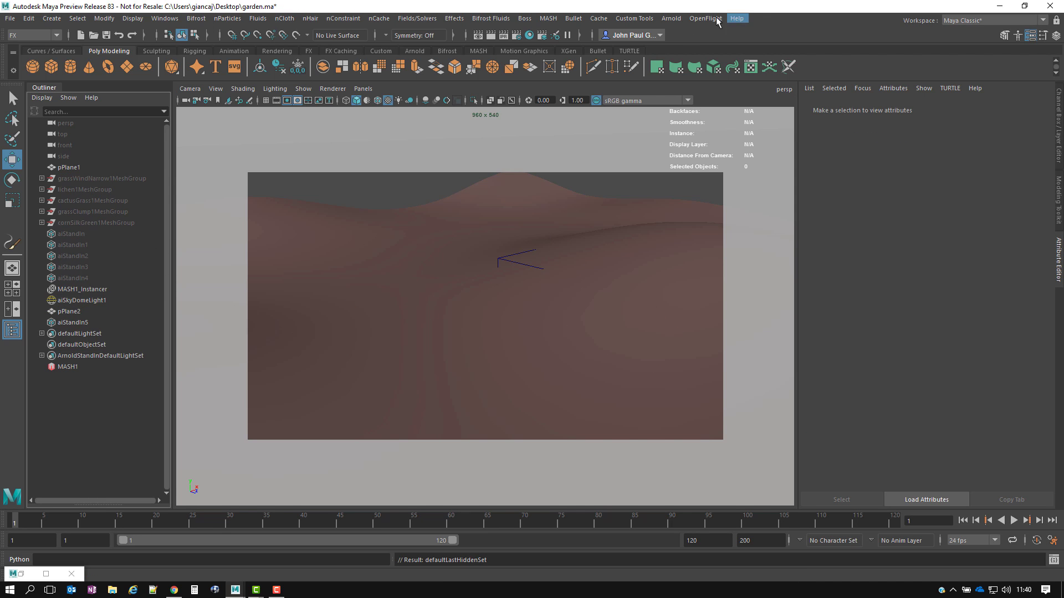
# Create an Arnold StandIn and cancel the file selection so that no archive is loaded
pyautogui.click(671, 19)
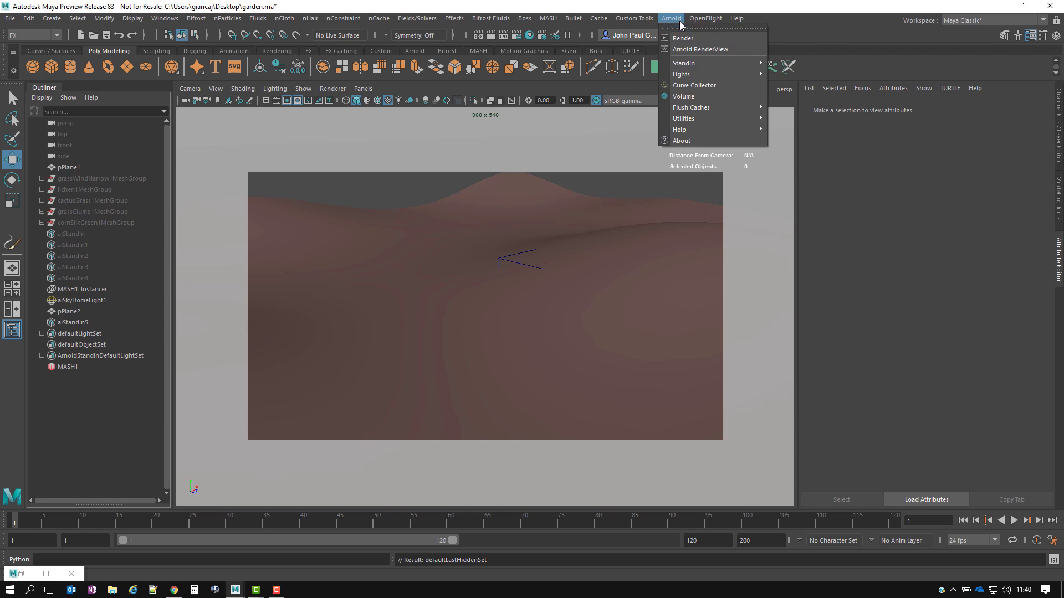
pyautogui.moveTo(748, 63)
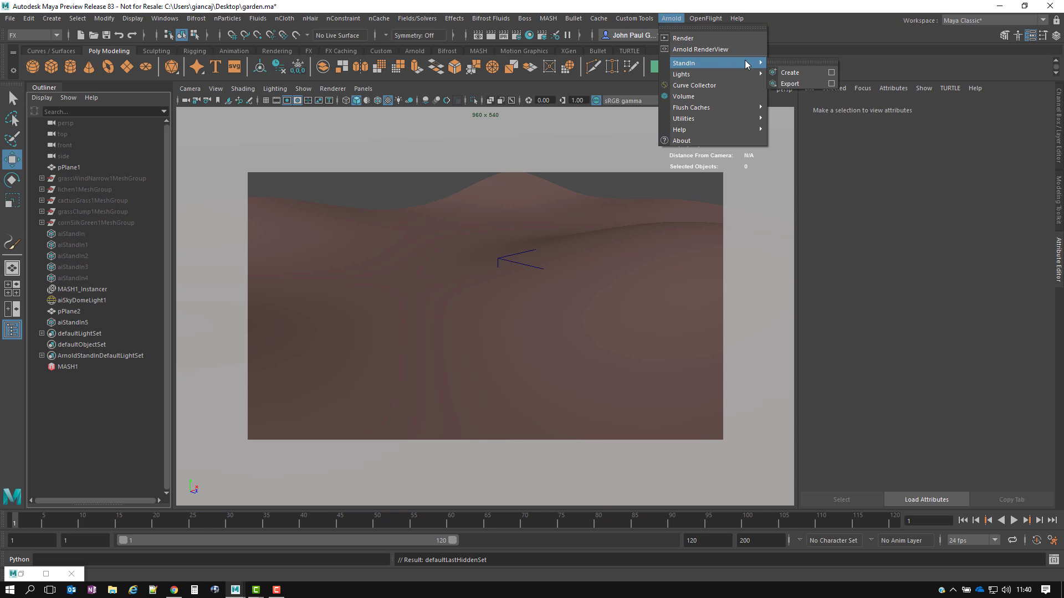
pyautogui.click(831, 72)
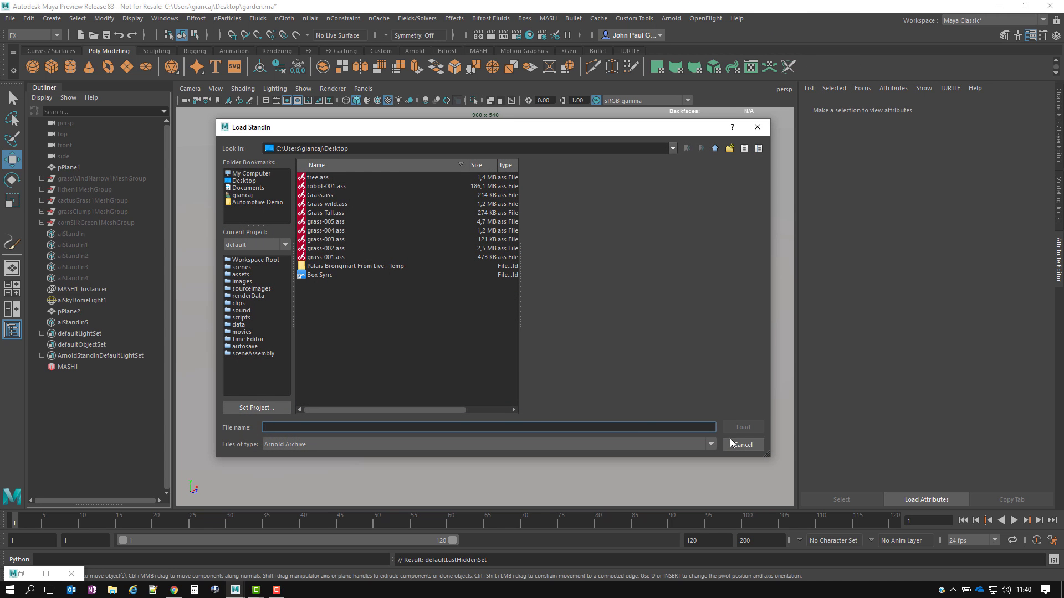
pyautogui.click(730, 442)
# Unhide the five stand-ins from aiStandIn to aiStandIn4
pyautogui.moveTo(78, 235); pyautogui.dragTo(81, 275)
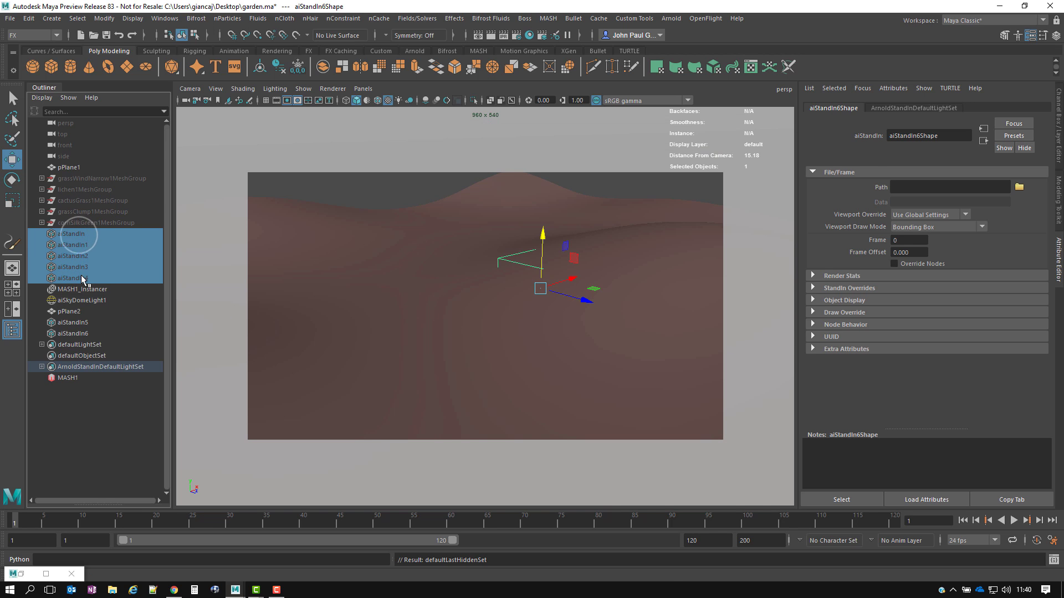
pyautogui.hotkey('shift', 'h')
pyautogui.keyDown('alt'); pyautogui.moveTo(494, 265); pyautogui.dragTo(570, 271); pyautogui.keyUp('alt')
# Try the Polywire, Wireframe and Point Cloud viewport draw modes on aiStandIn1 and return it to Bounding Box
pyautogui.click(535, 268)
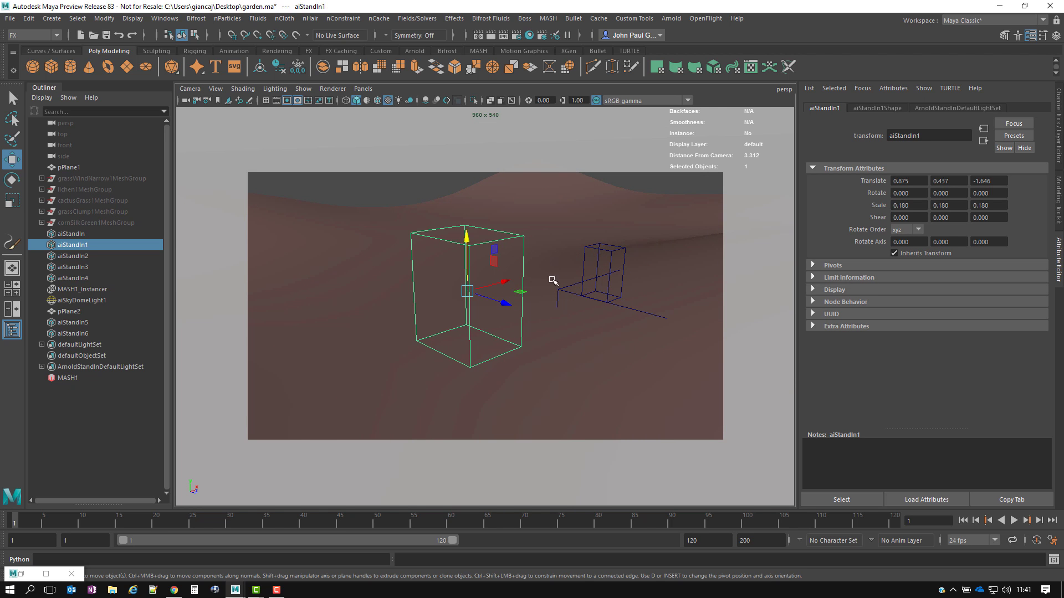
pyautogui.click(889, 108)
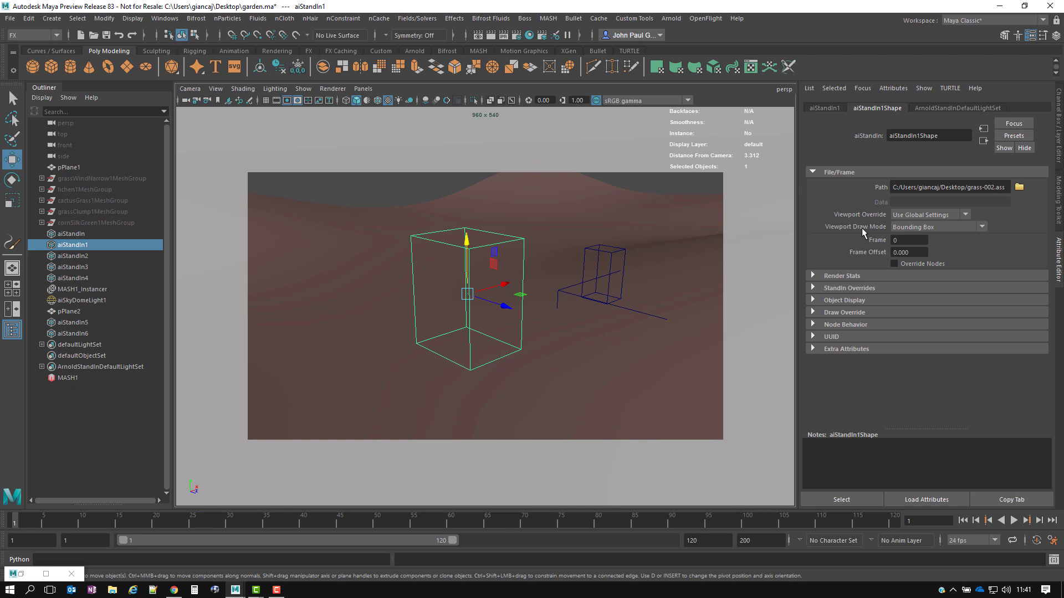
pyautogui.click(935, 226)
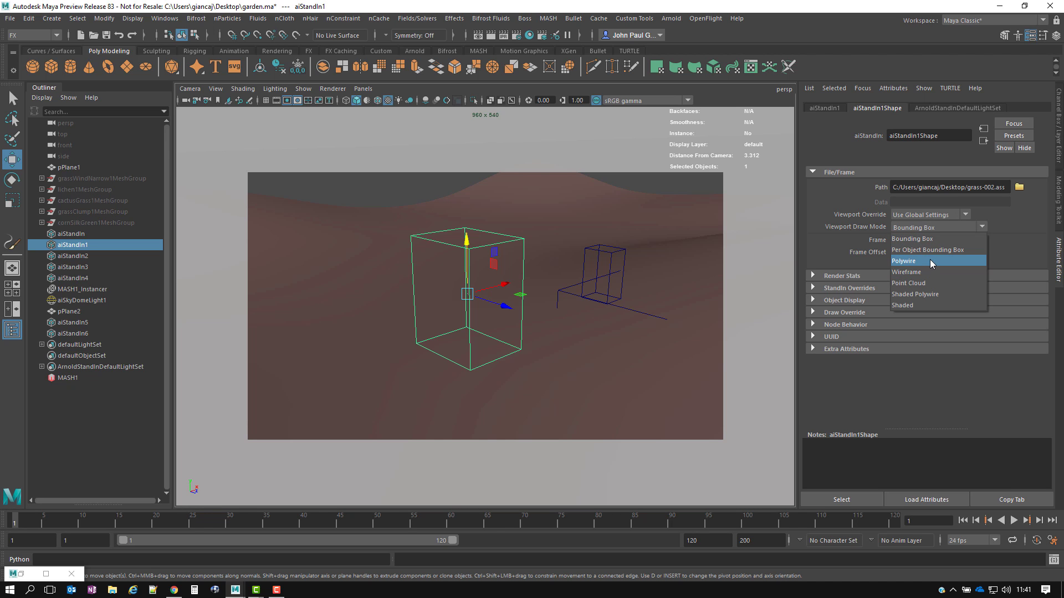
pyautogui.click(930, 264)
pyautogui.click(926, 225)
pyautogui.click(922, 272)
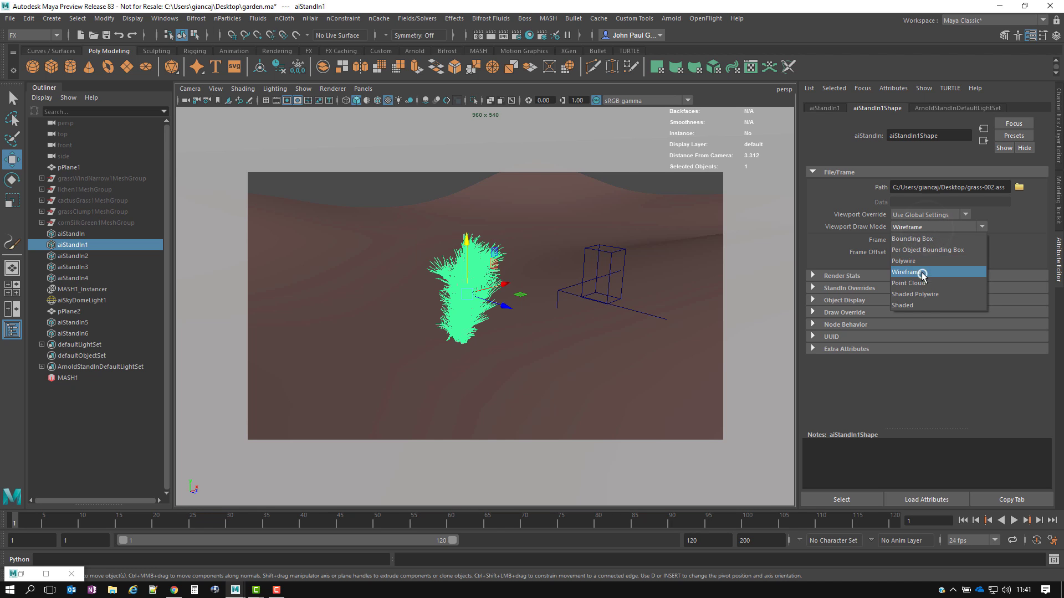
pyautogui.click(917, 226)
pyautogui.click(921, 276)
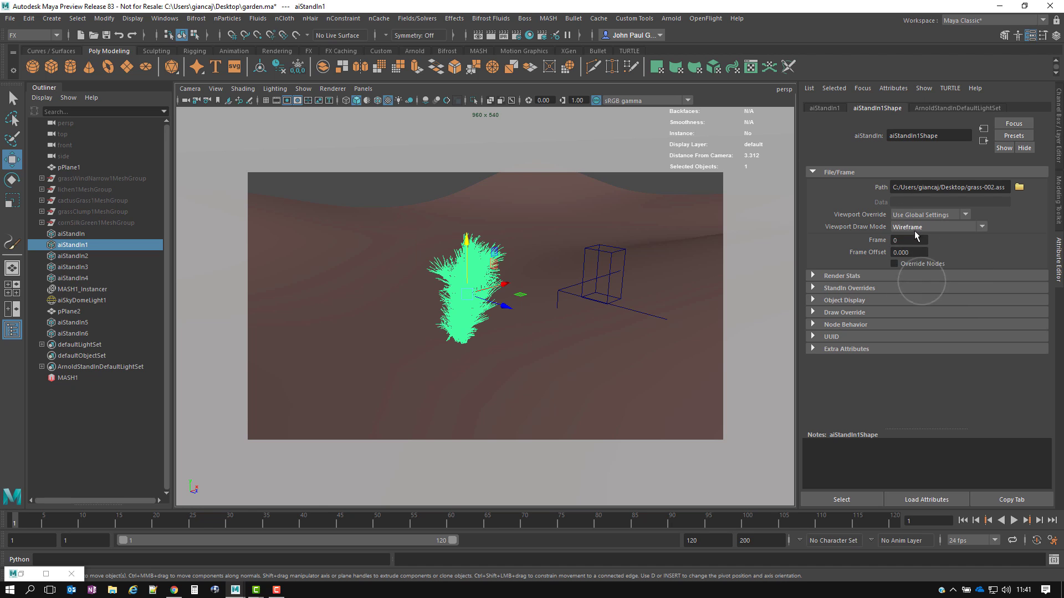
pyautogui.click(917, 227)
pyautogui.click(919, 283)
pyautogui.click(914, 227)
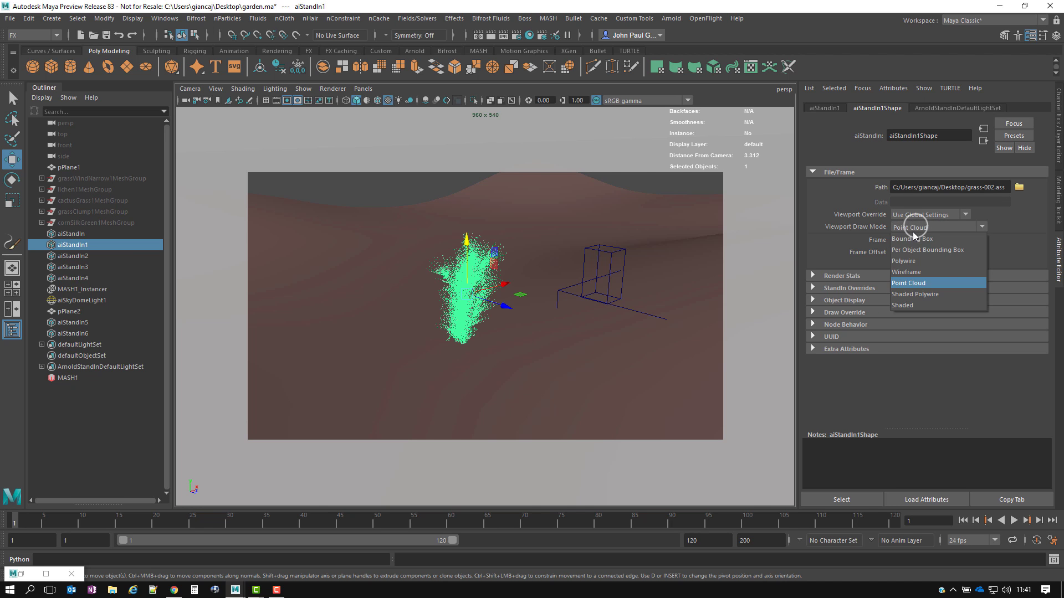
pyautogui.click(929, 240)
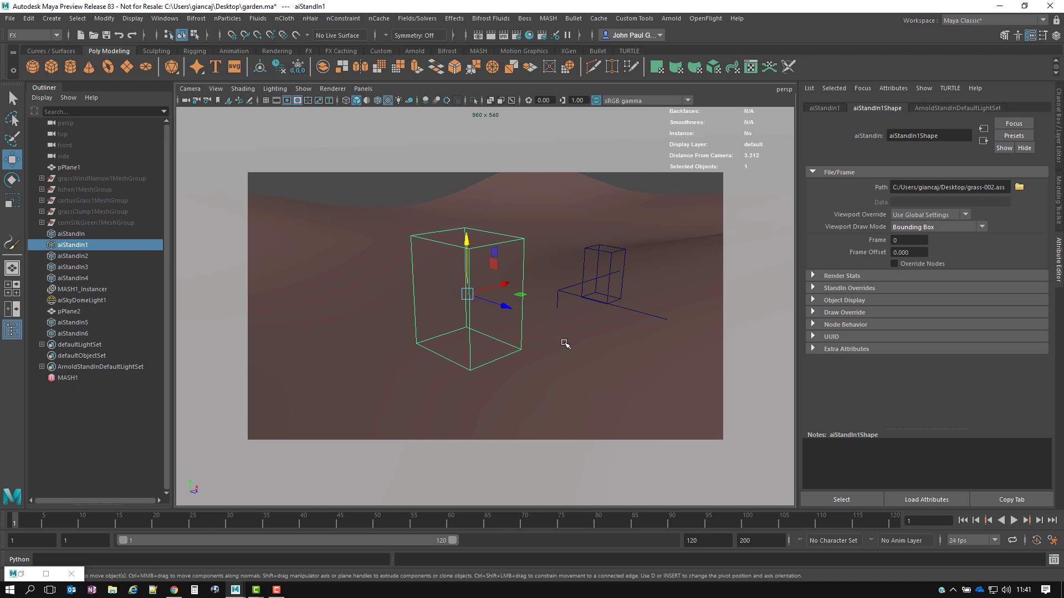
# Open the MASH network options for aiStandIn through aiStandIn4, choose the Instancer geometry type, and close them without creating a network
pyautogui.scroll(-3, 540, 315)
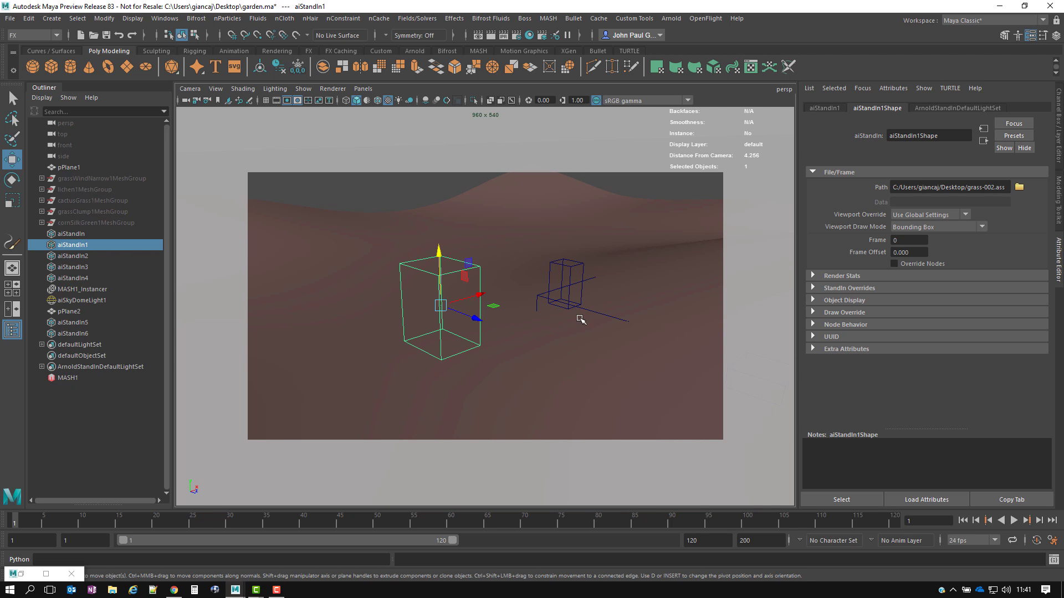
pyautogui.scroll(-4, 551, 310)
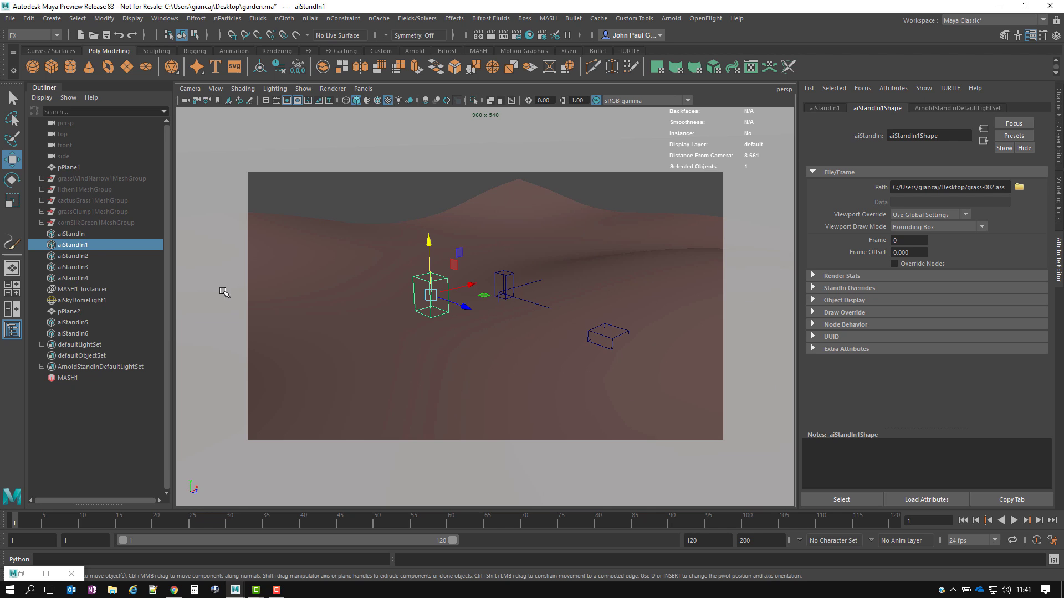
pyautogui.moveTo(71, 234); pyautogui.dragTo(82, 283)
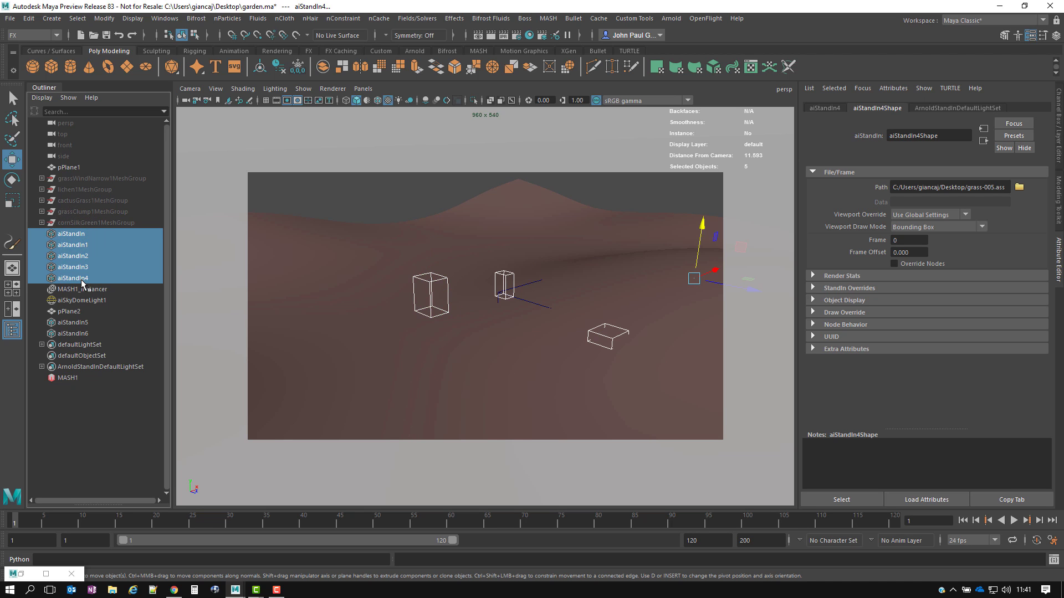
pyautogui.click(35, 34)
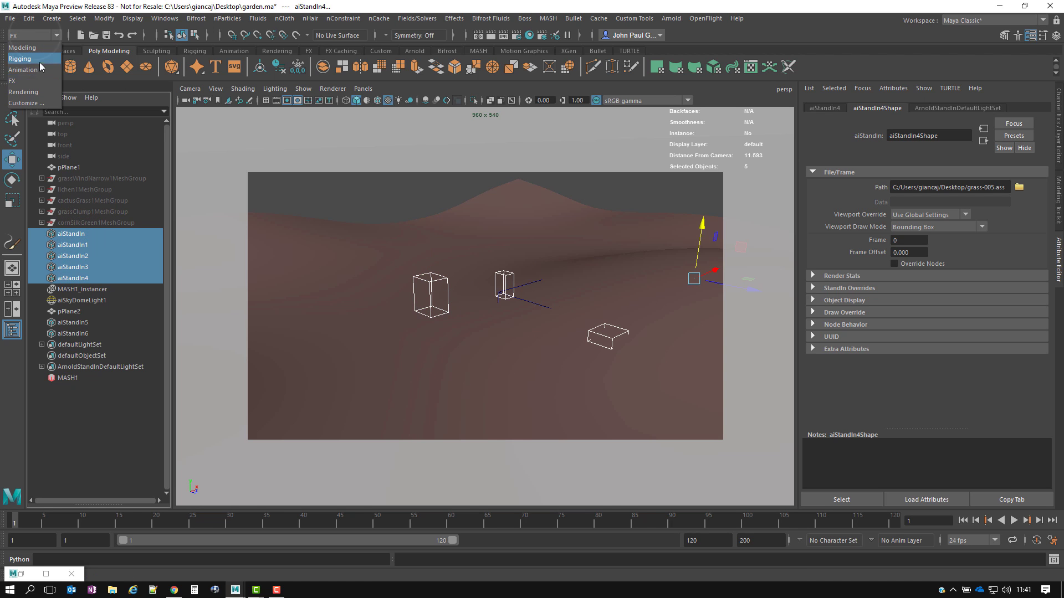
pyautogui.click(35, 81)
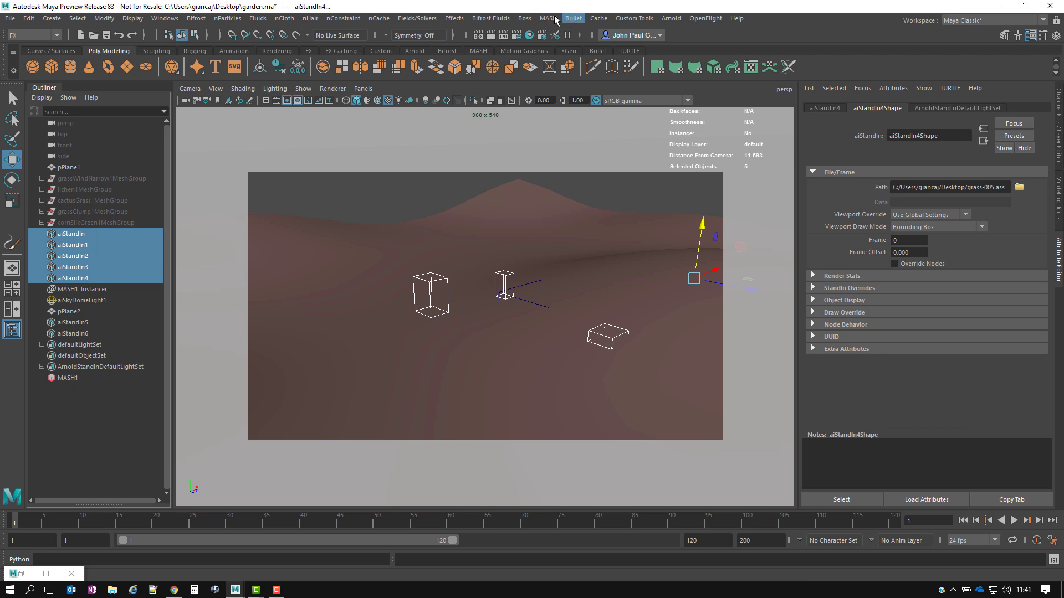
pyautogui.click(548, 18)
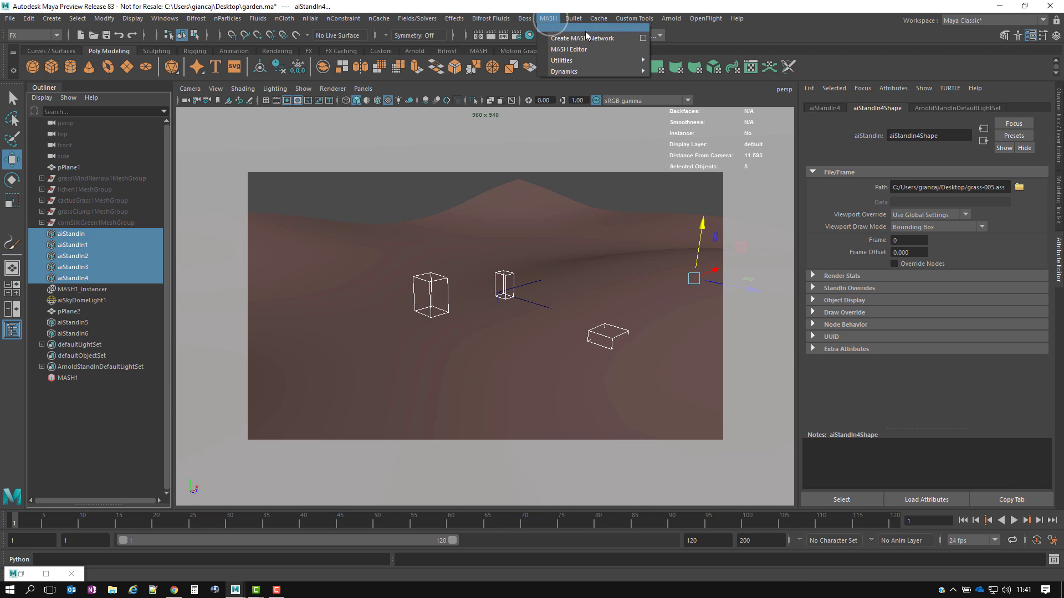
pyautogui.click(644, 38)
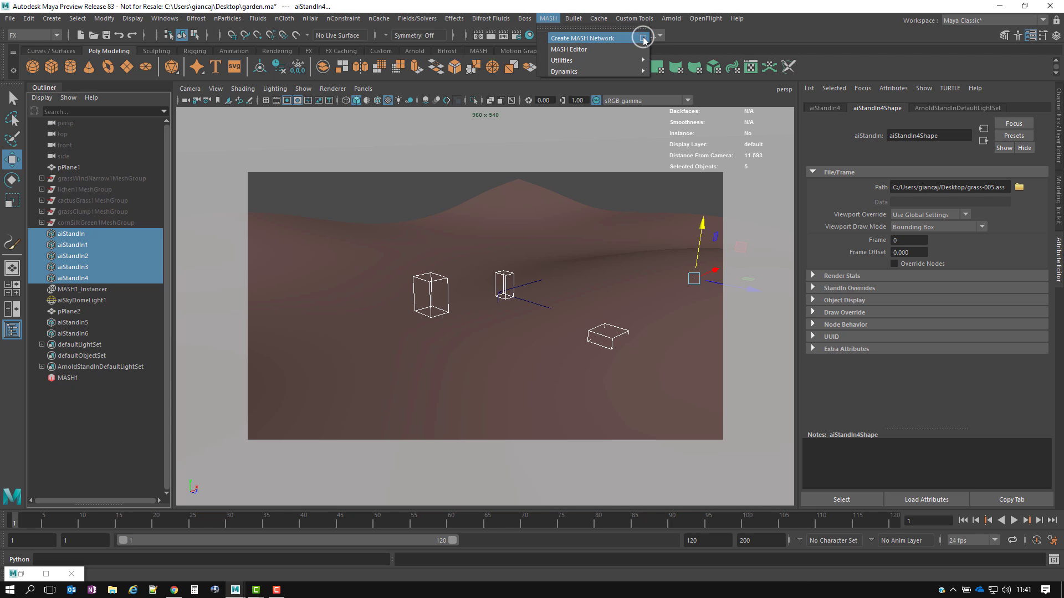
pyautogui.moveTo(677, 126); pyautogui.dragTo(537, 122)
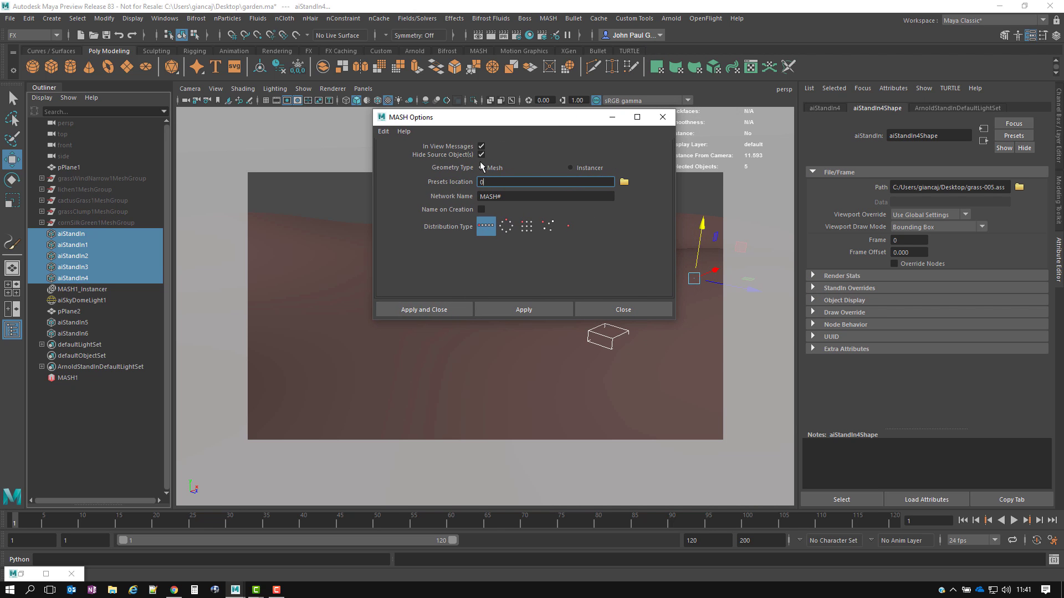
pyautogui.click(574, 168)
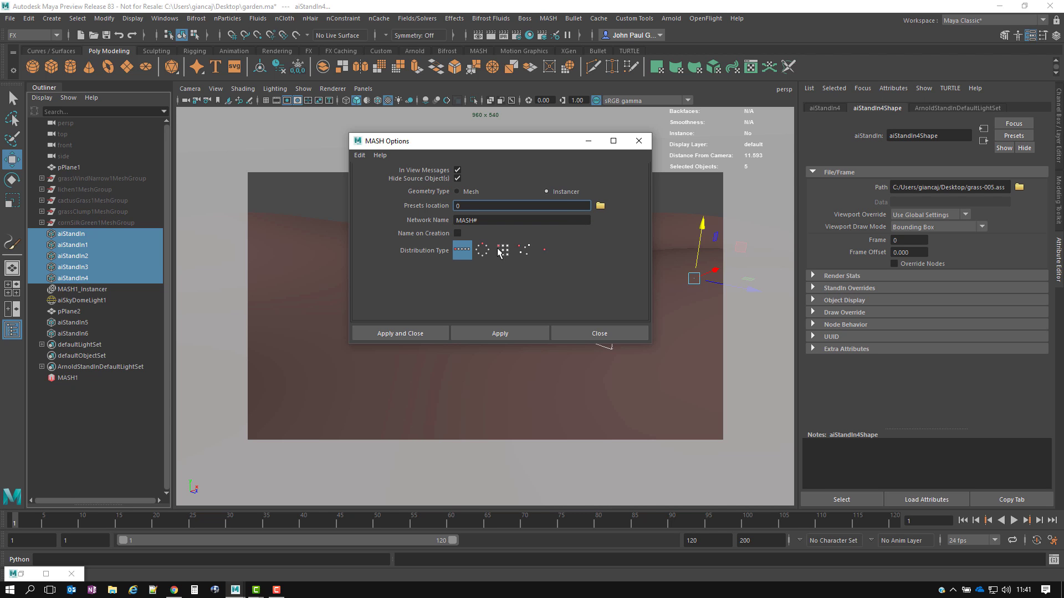
pyautogui.click(604, 335)
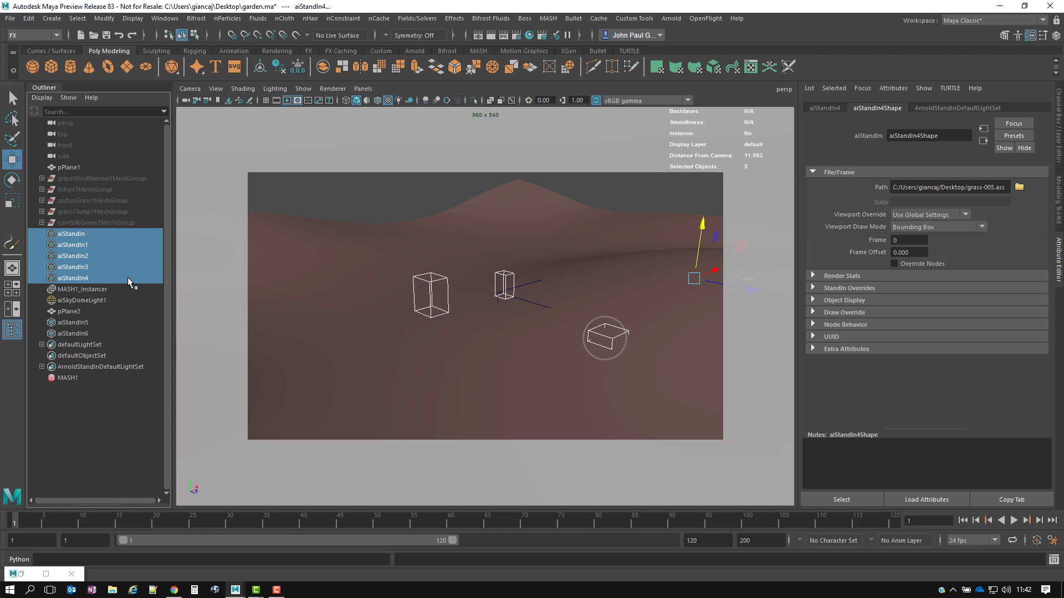
# Hide the five source stand-ins from aiStandIn to aiStandIn4
pyautogui.click(78, 279)
pyautogui.moveTo(81, 234); pyautogui.dragTo(83, 269)
pyautogui.keyDown('shift'); pyautogui.click(80, 279); pyautogui.keyUp('shift')
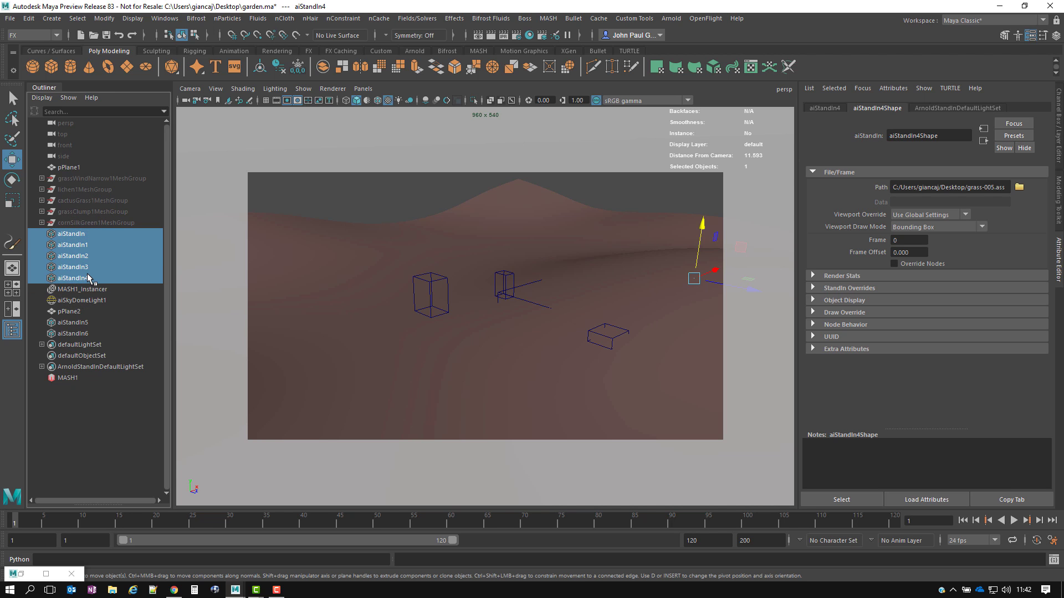
pyautogui.hotkey('ctrl', 'h')
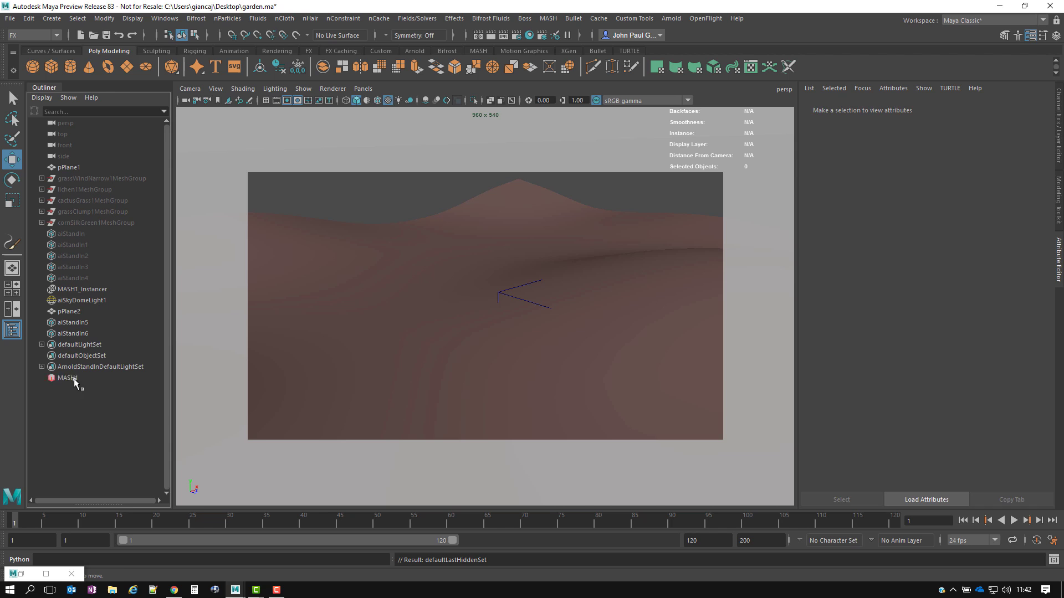
# Try the Linear distribution type on the MASH1_Distribute node with the number of points set to 7
pyautogui.click(74, 378)
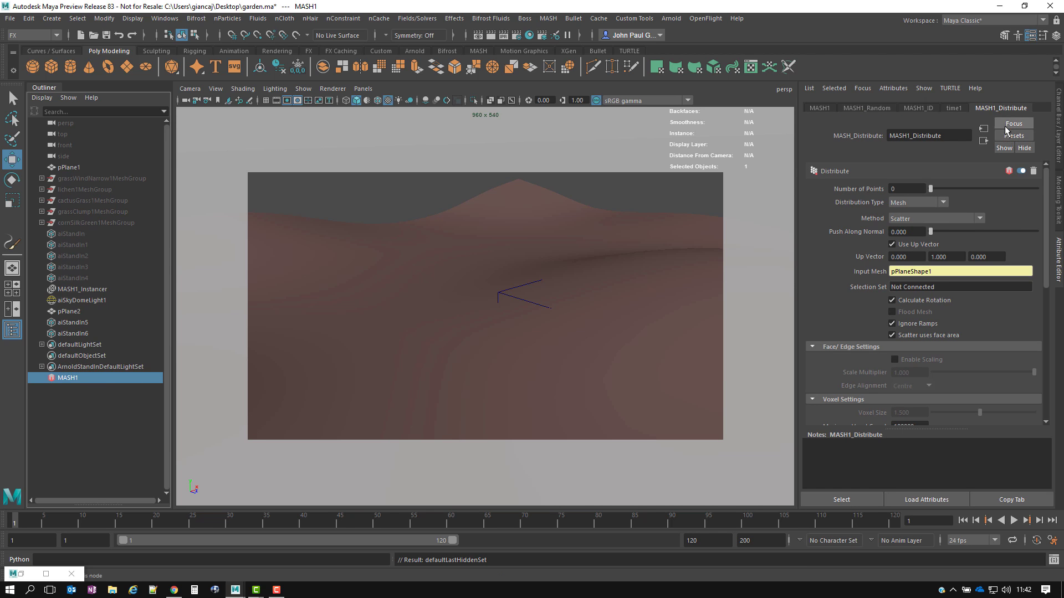
pyautogui.click(918, 204)
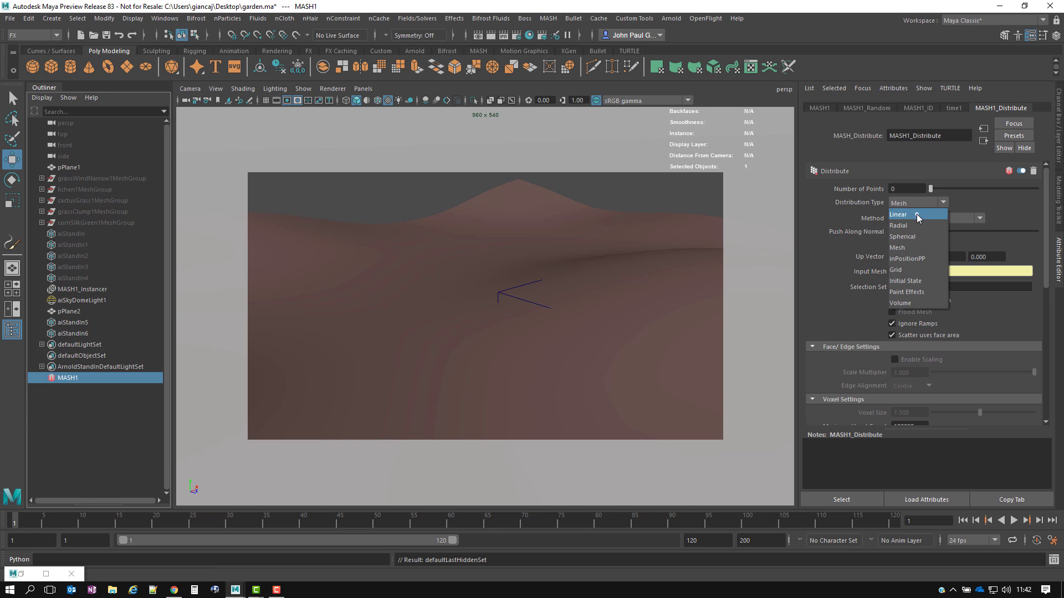
pyautogui.click(917, 213)
pyautogui.moveTo(931, 189); pyautogui.dragTo(938, 190)
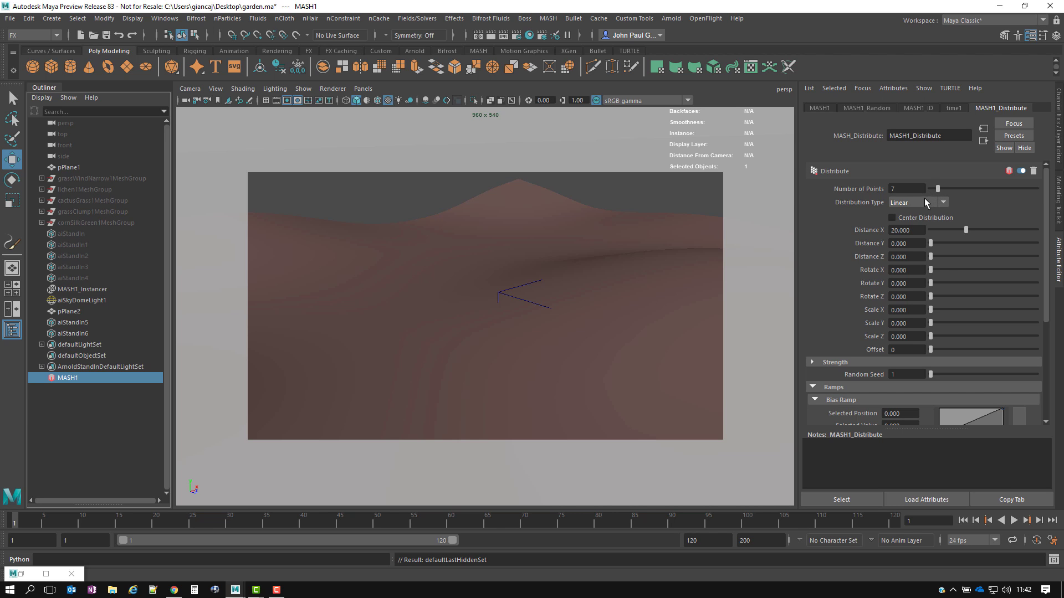
# Set MASH1's distribution type to Mesh and connect pPlane1 as its input mesh
pyautogui.click(924, 204)
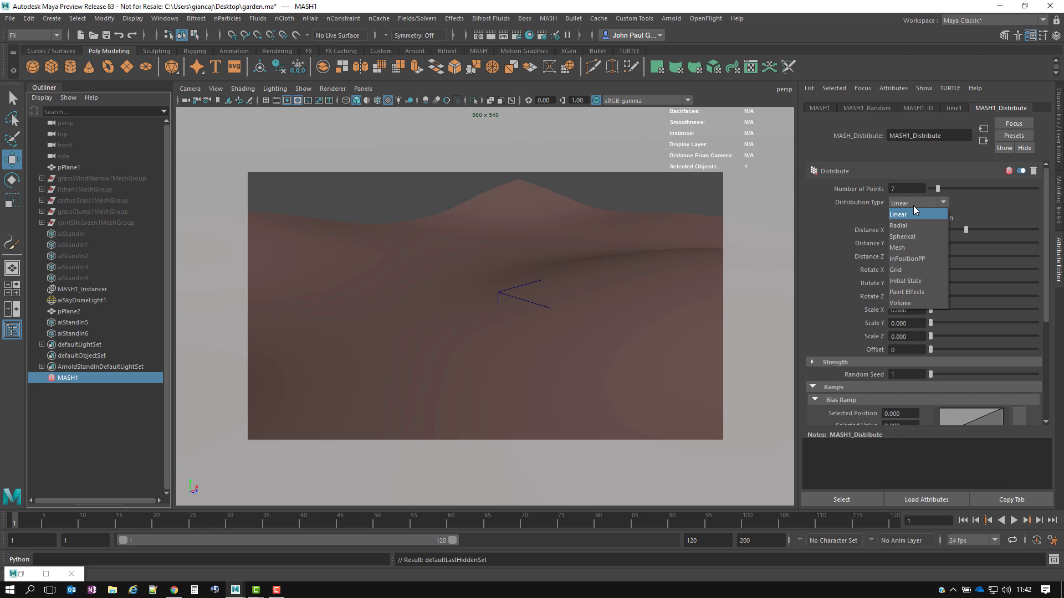
pyautogui.click(917, 247)
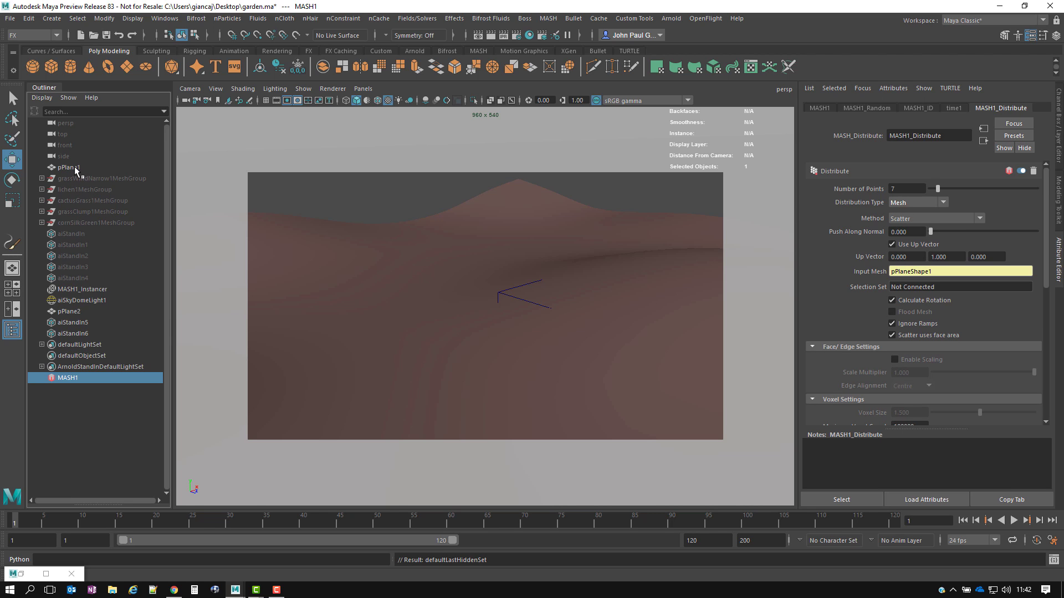
pyautogui.moveTo(74, 166); pyautogui.dragTo(911, 279, button='middle')
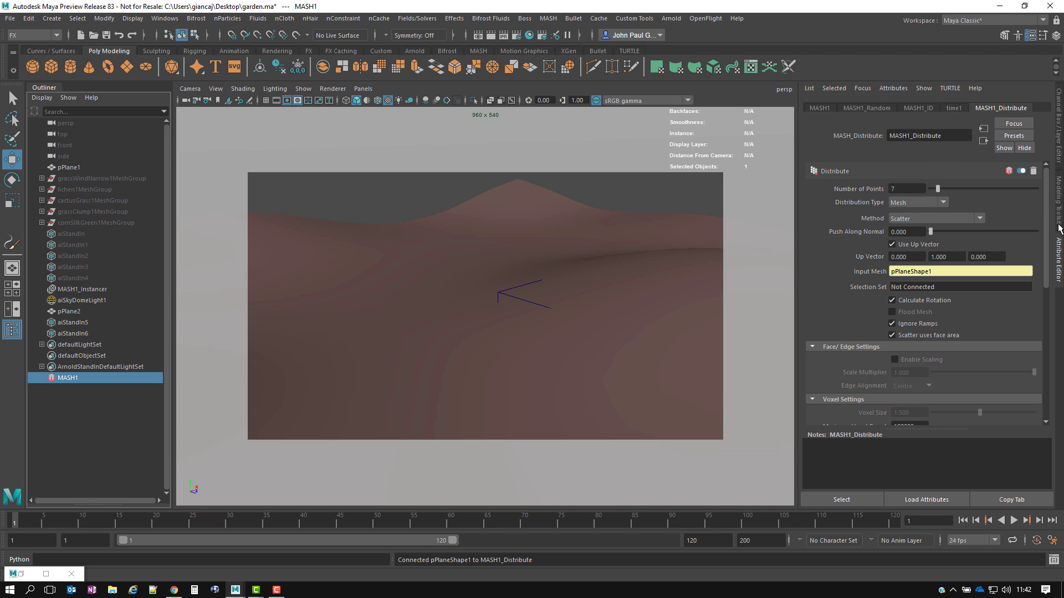
# Try the Linear ID type on the MASH1_ID node, inspect the terrain, and set the ID type back to Random
pyautogui.click(820, 108)
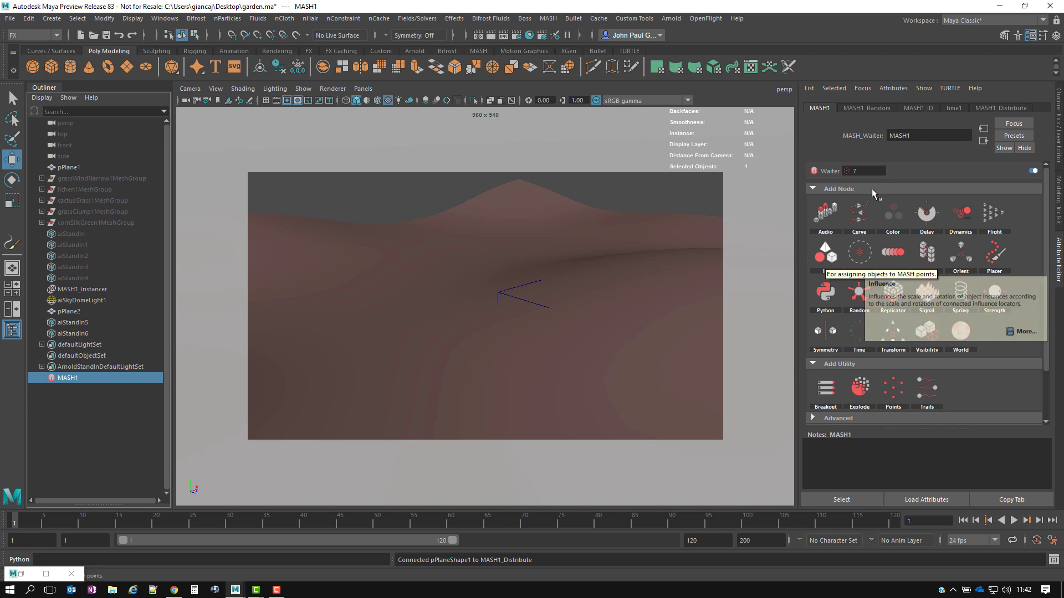
pyautogui.click(922, 109)
pyautogui.click(930, 188)
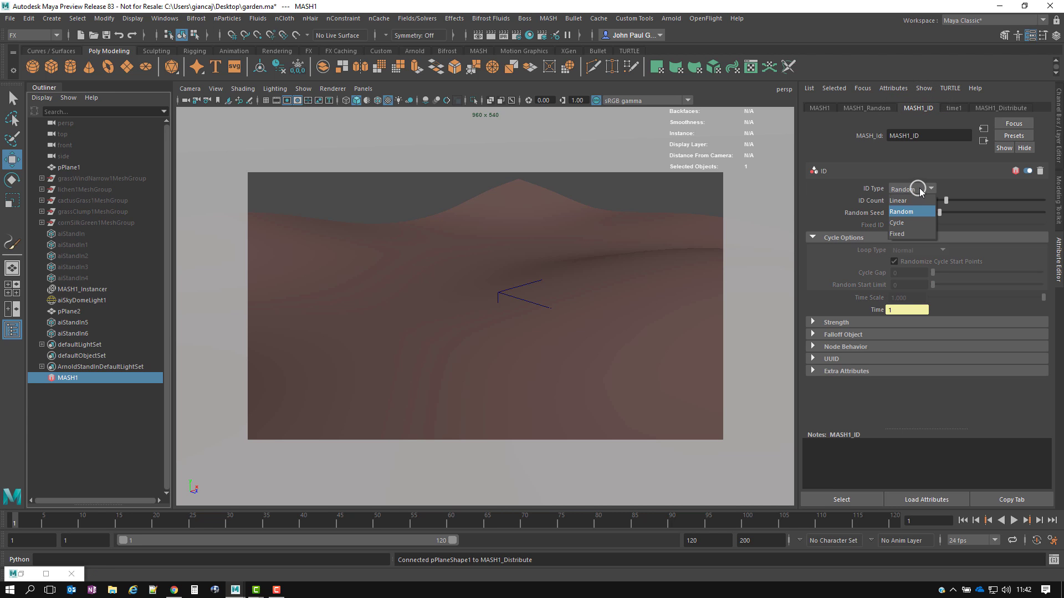
pyautogui.click(915, 201)
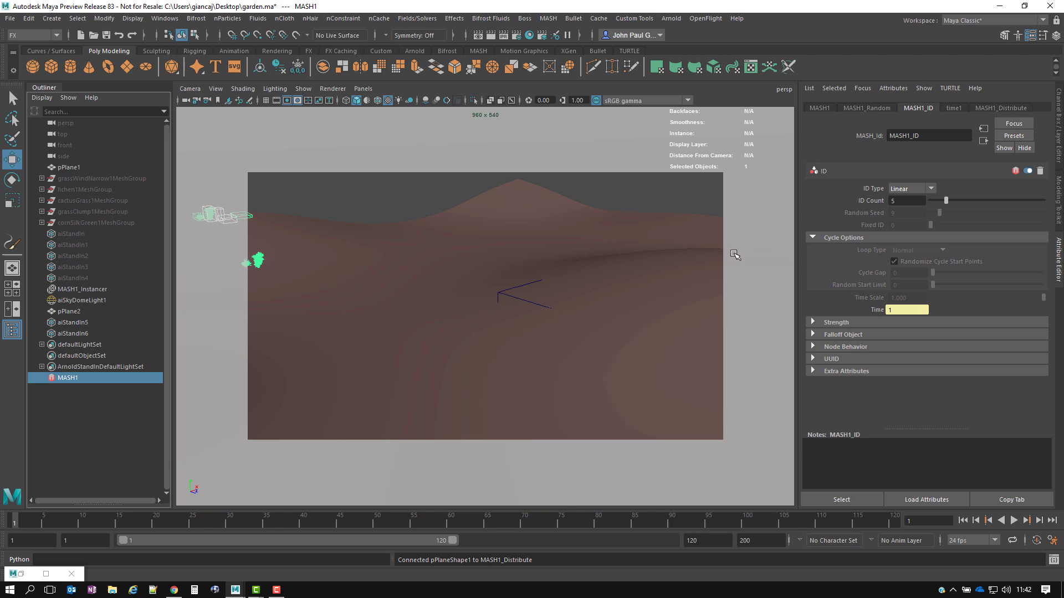
pyautogui.moveTo(319, 254)
pyautogui.keyDown('alt'); pyautogui.mouseDown()
pyautogui.moveTo(309, 256)
pyautogui.moveTo(340, 254)
pyautogui.moveTo(311, 238)
pyautogui.mouseUp(); pyautogui.keyUp('alt')
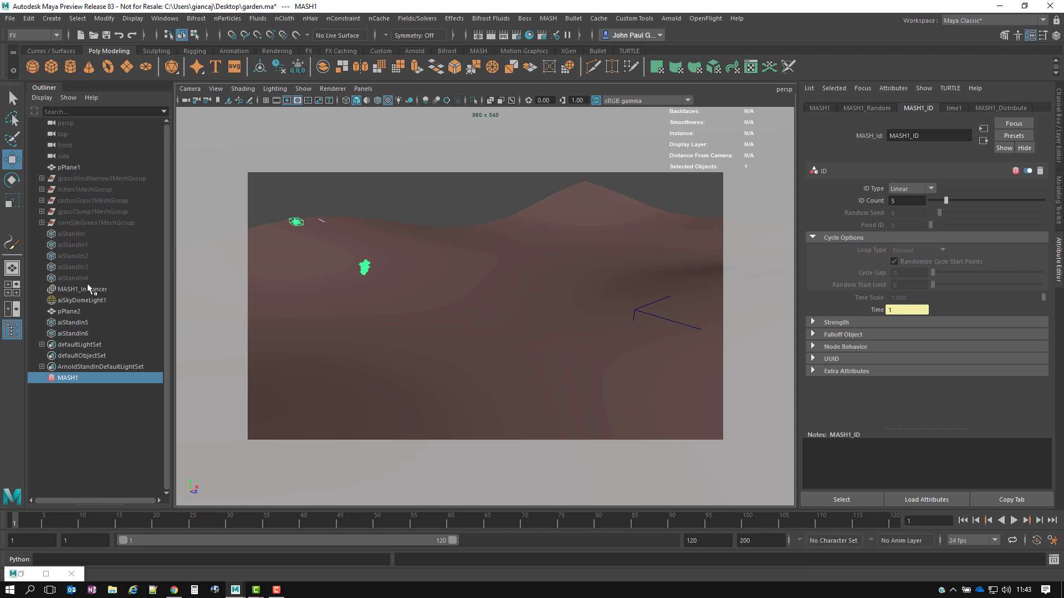
pyautogui.click(908, 189)
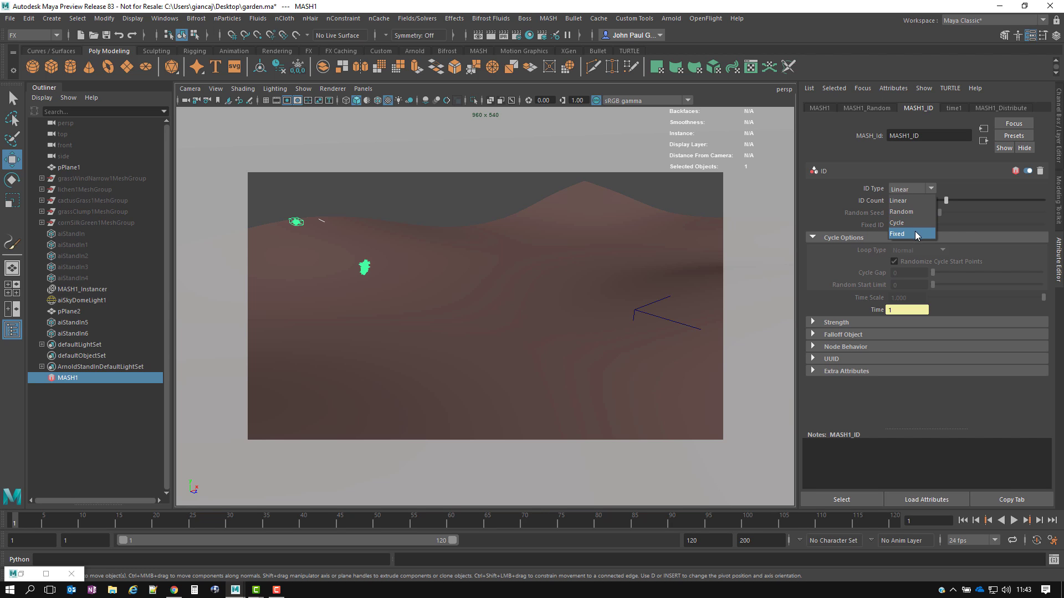
pyautogui.click(915, 213)
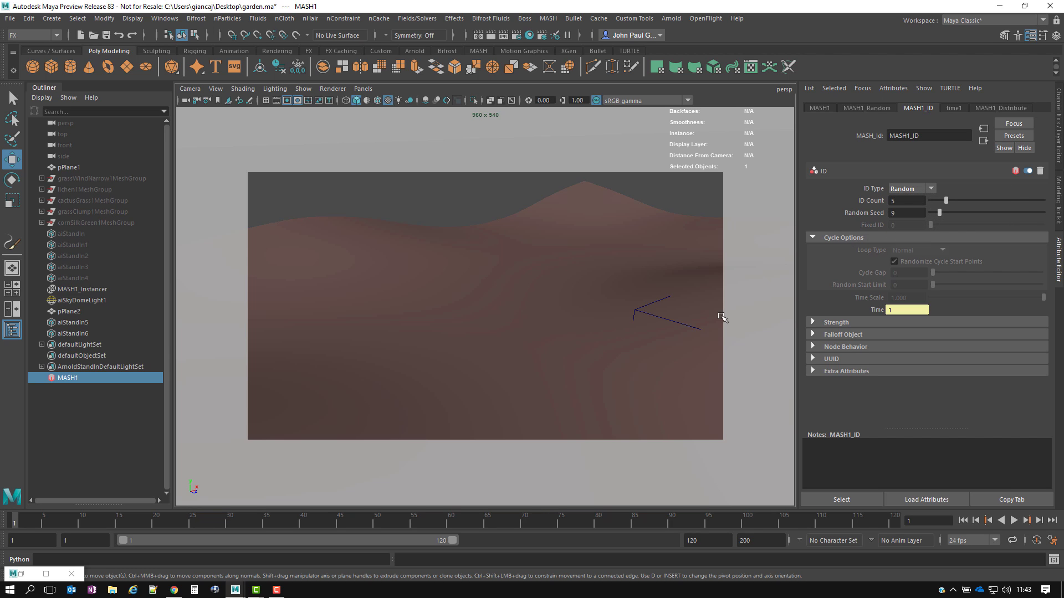
# Set Scale Y to 5 on the MASH1_Random node
pyautogui.click(1000, 108)
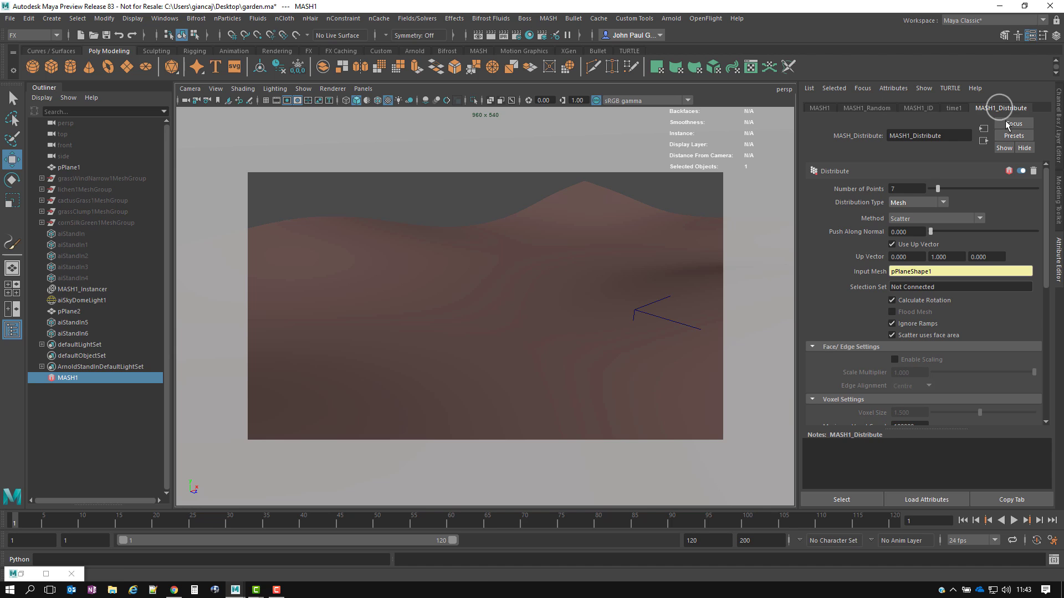
pyautogui.click(883, 109)
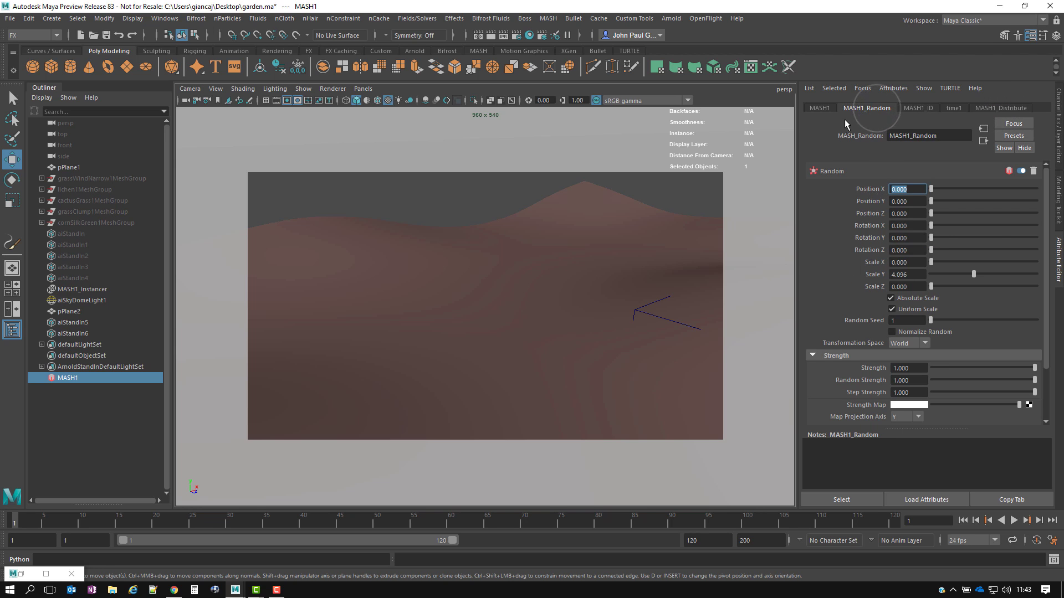
pyautogui.click(821, 108)
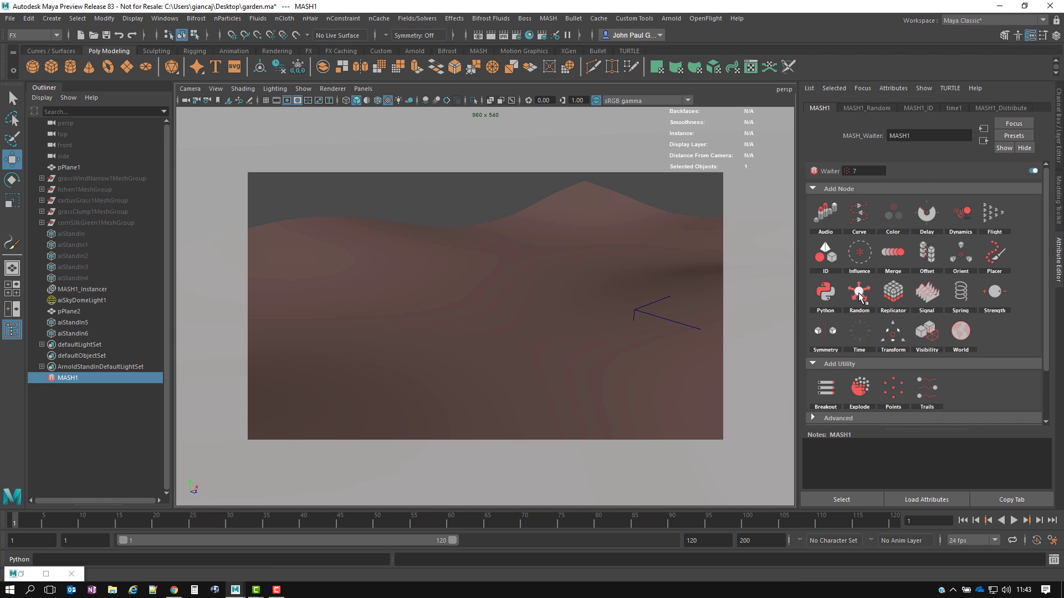
pyautogui.click(868, 108)
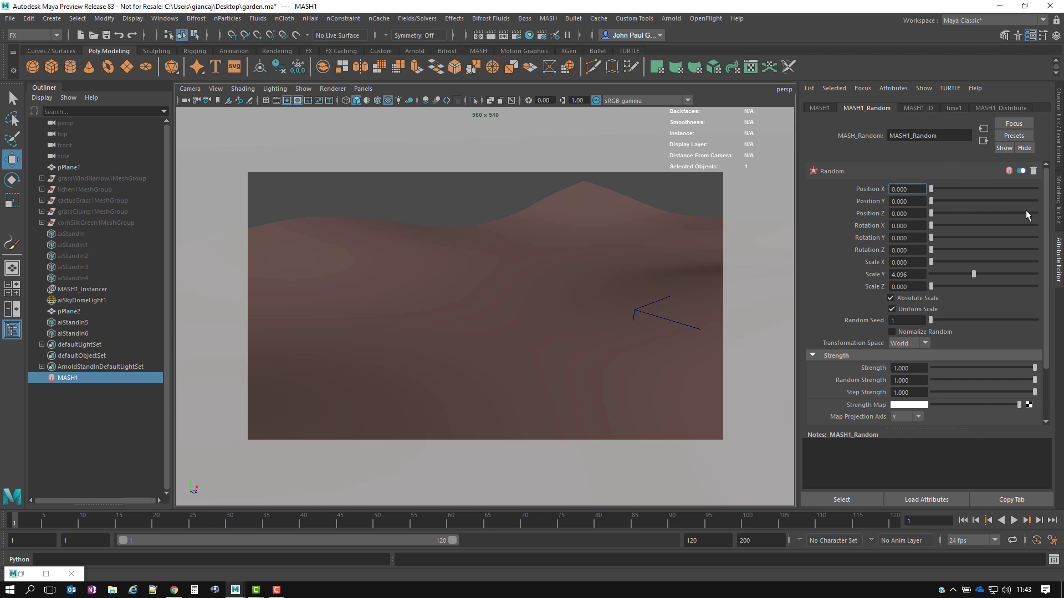
pyautogui.click(906, 274)
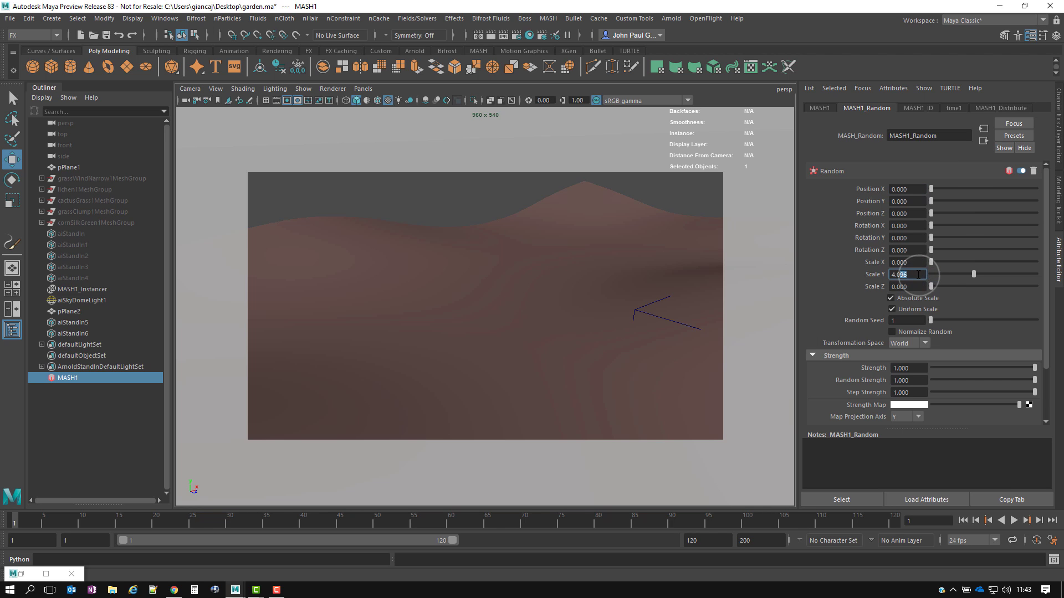
pyautogui.moveTo(919, 275); pyautogui.dragTo(892, 275)
# Restore the cameraView1 bookmark in the perspective view
pyautogui.click(198, 90)
pyautogui.moveTo(215, 89)
pyautogui.moveTo(241, 275)
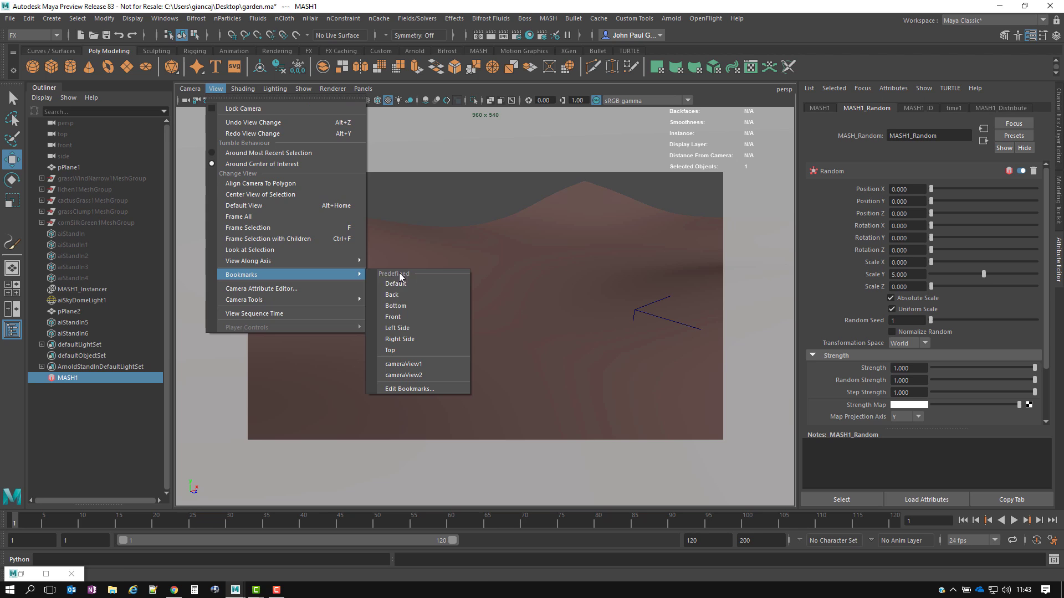
pyautogui.click(420, 363)
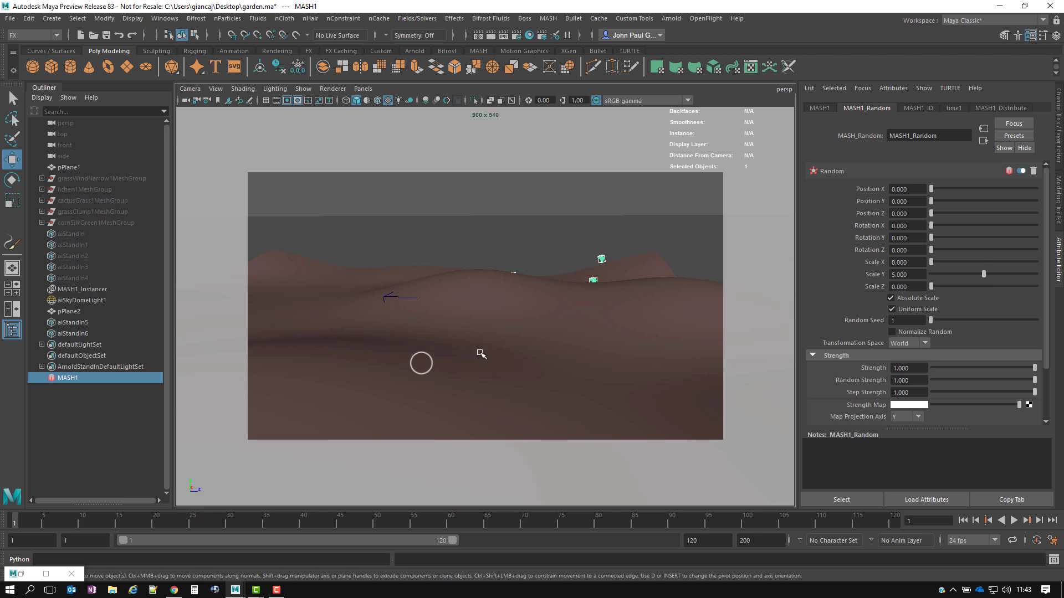
# Set the number of points on the MASH1_Distribute node to 20000
pyautogui.click(1009, 111)
pyautogui.doubleClick(907, 189)
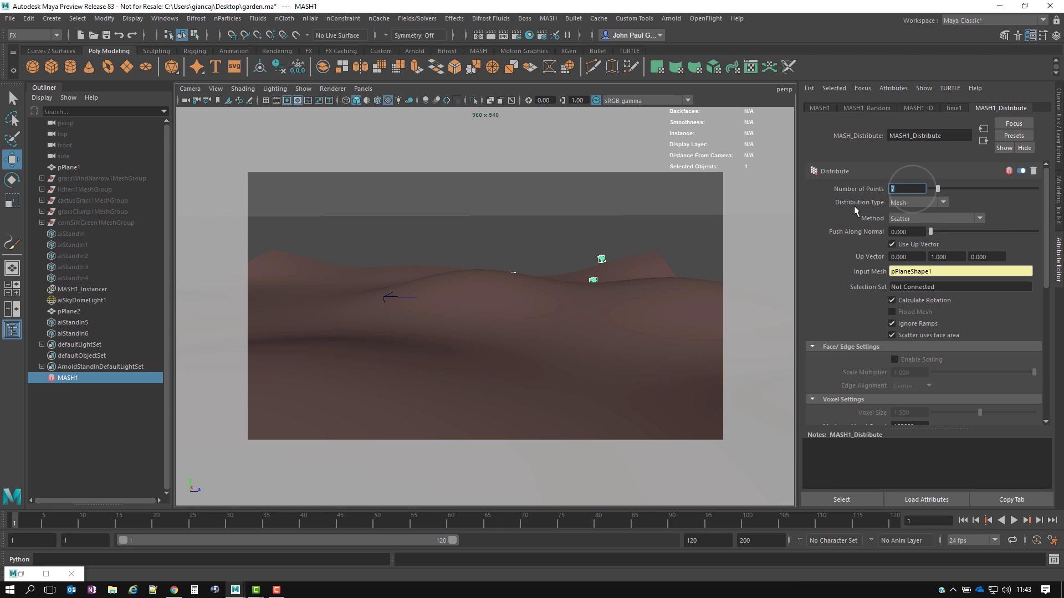
pyautogui.write('20000')
pyautogui.press('Return')
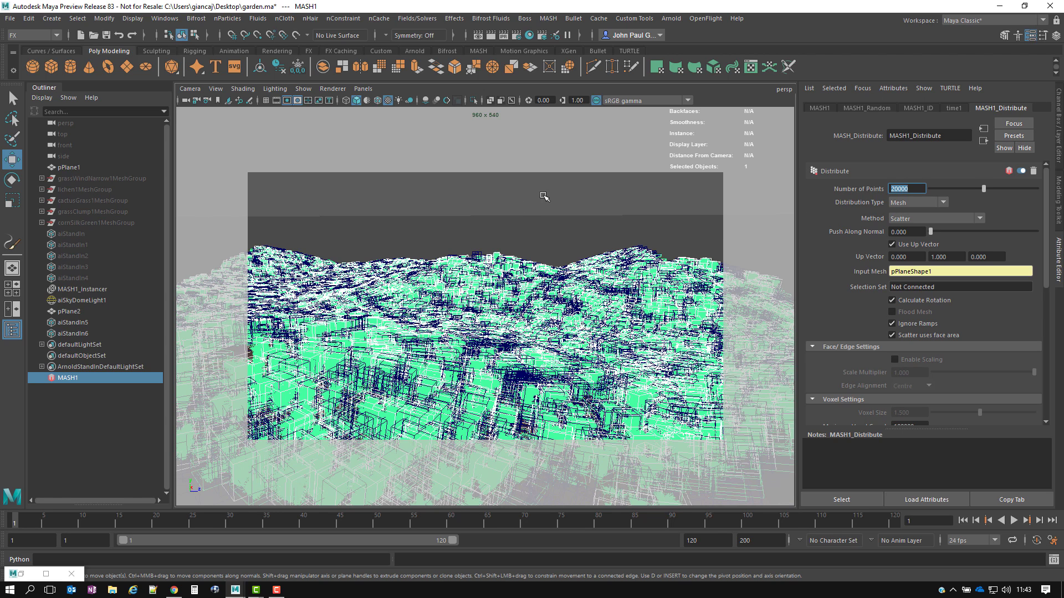
# Render the scattered stand-ins from the perspective camera in Arnold RenderView and reposition the render window slightly
pyautogui.click(679, 21)
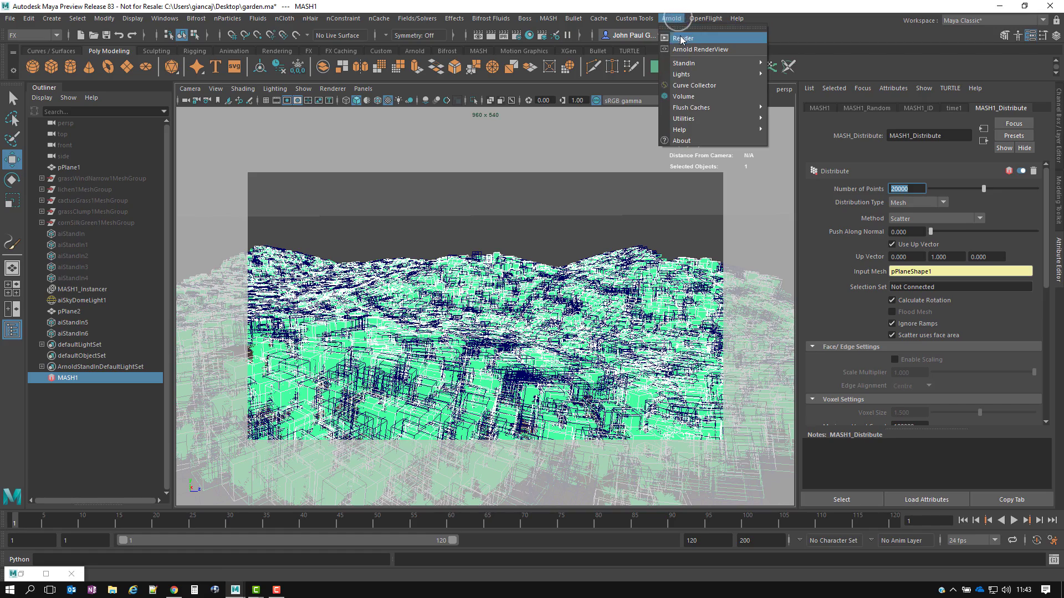
pyautogui.doubleClick(20, 578)
pyautogui.click(978, 110)
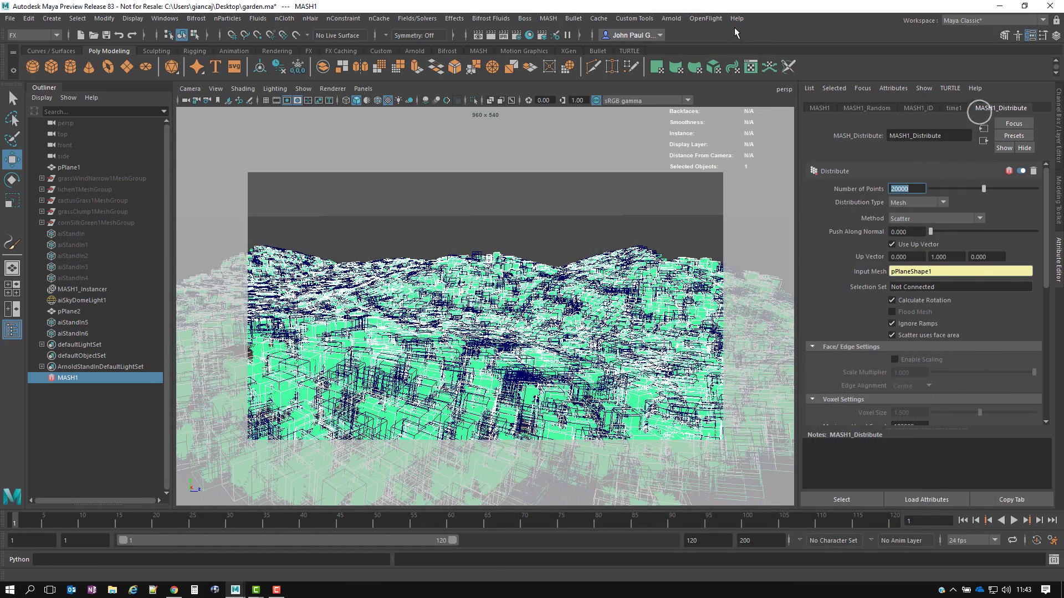
pyautogui.click(671, 19)
pyautogui.click(671, 18)
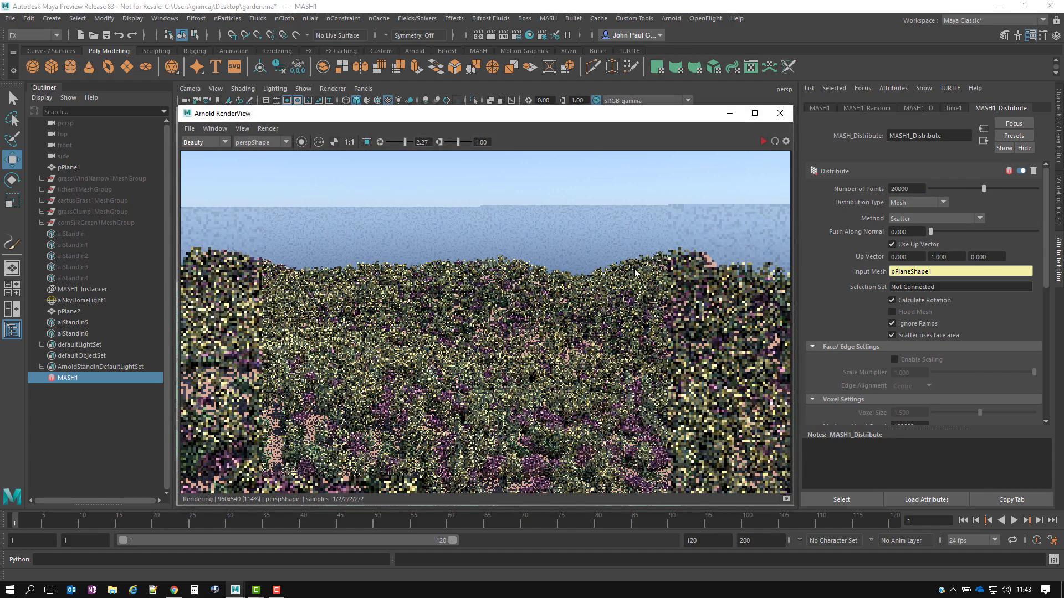
pyautogui.moveTo(599, 121); pyautogui.dragTo(603, 124)
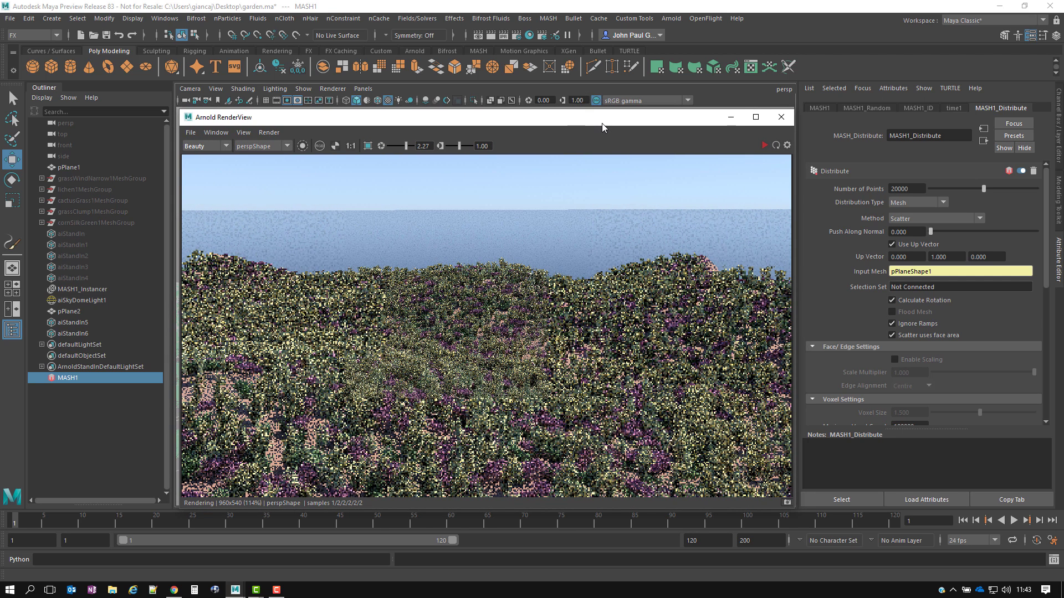